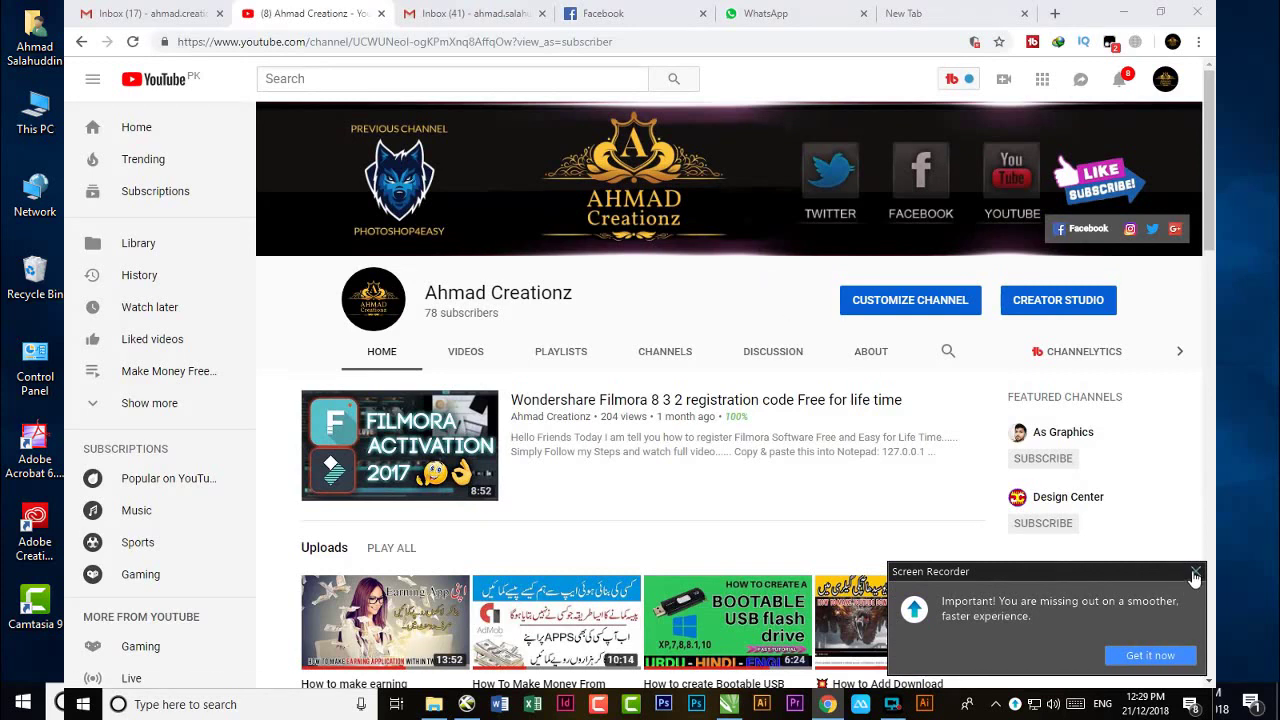
# Dismiss the Screen Recorder notification and look through the video sections on the YouTube channel's home page.
pyautogui.click(1195, 572)
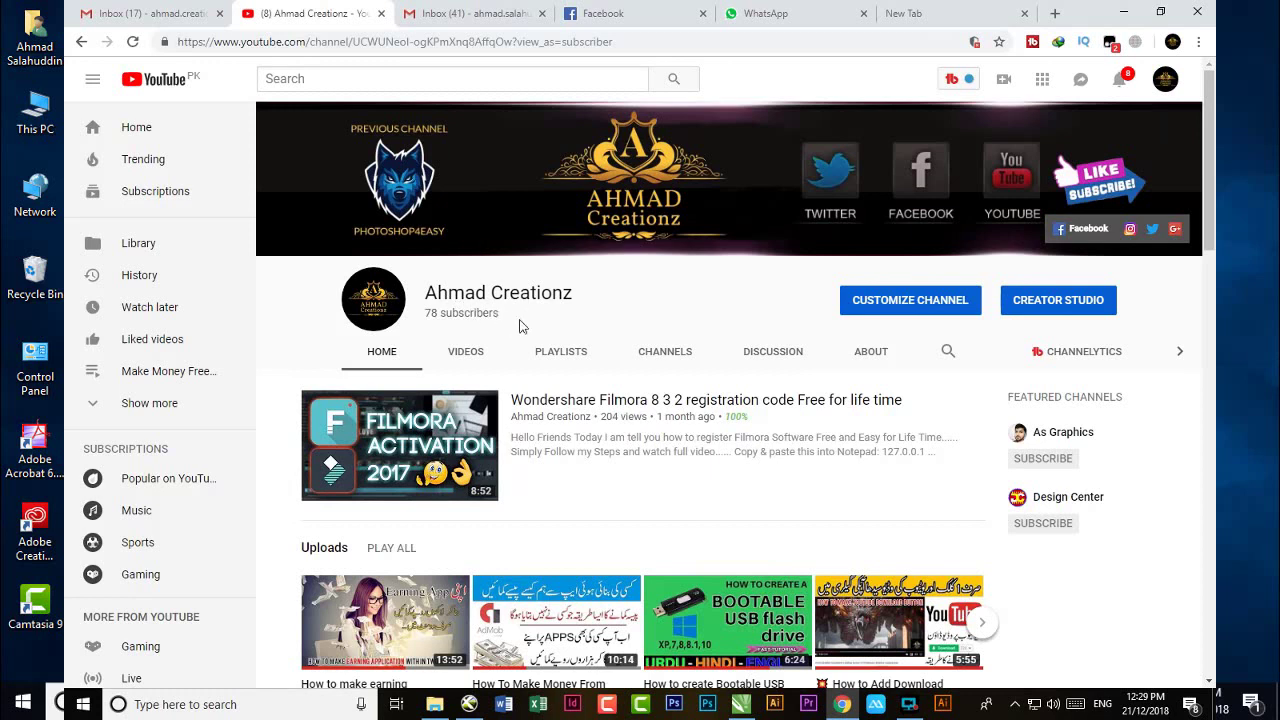
pyautogui.scroll(-4, 767, 403)
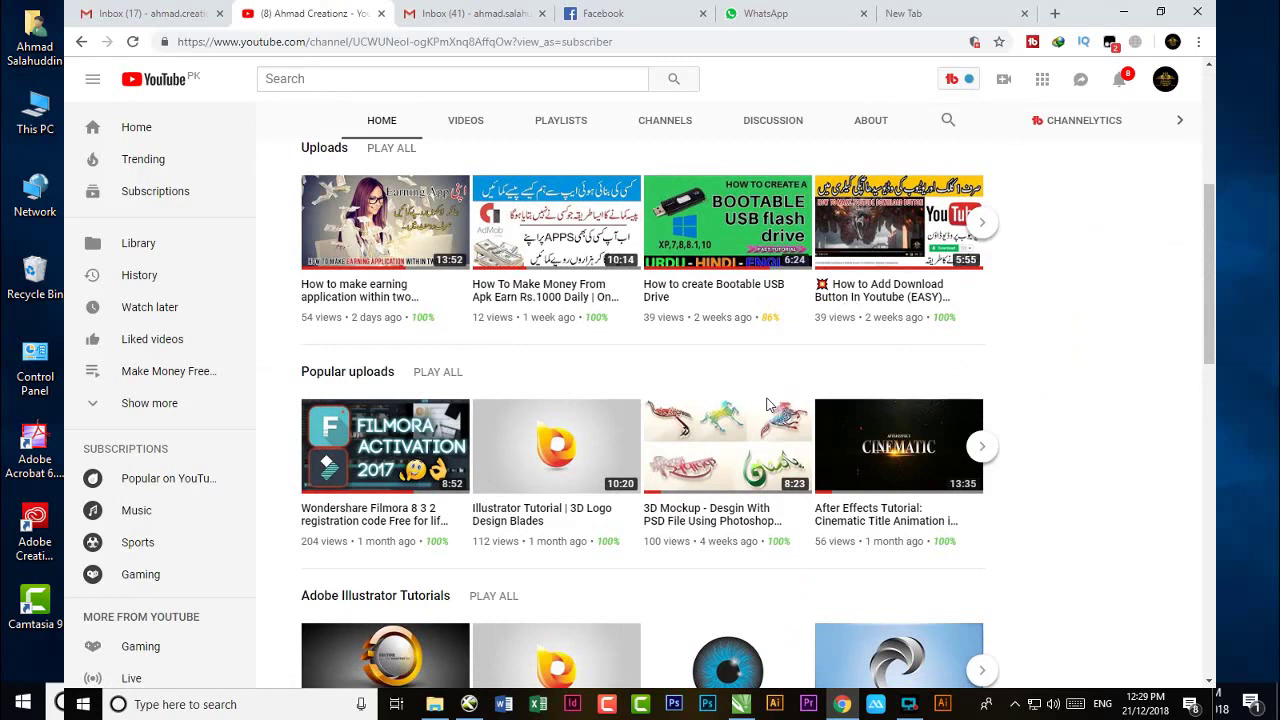
pyautogui.scroll(-3, 767, 403)
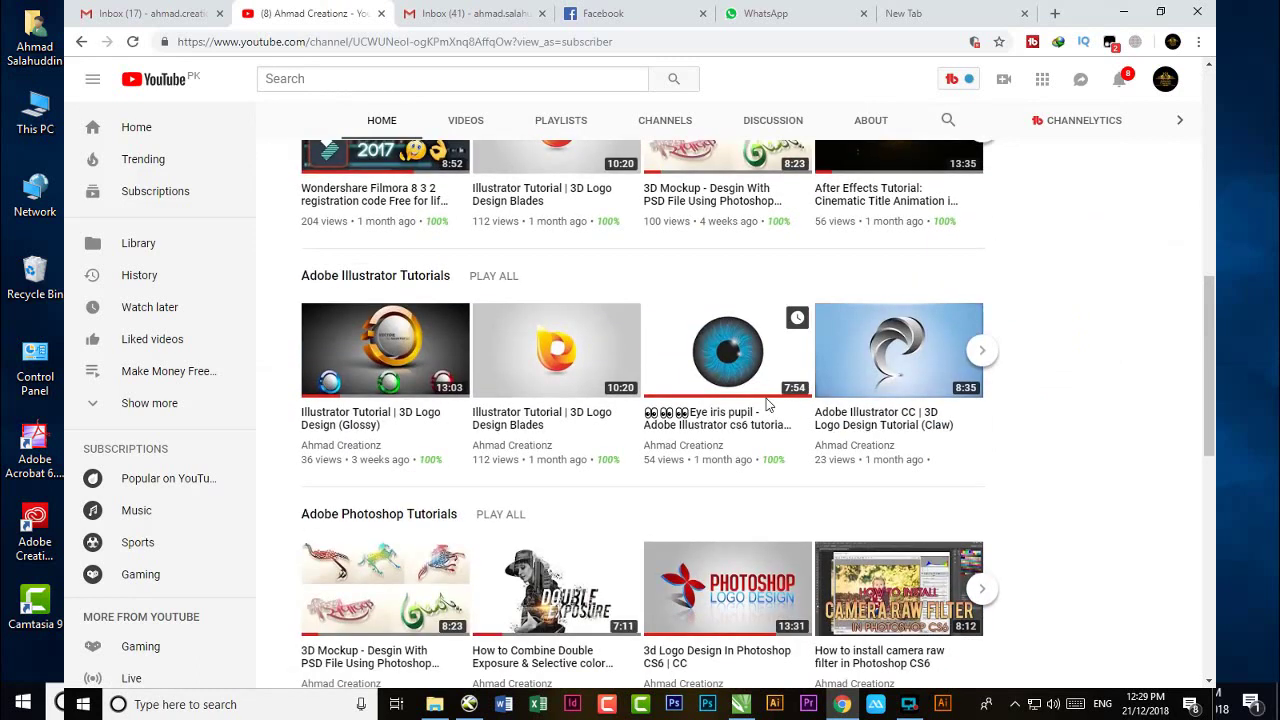
pyautogui.scroll(-8, 767, 403)
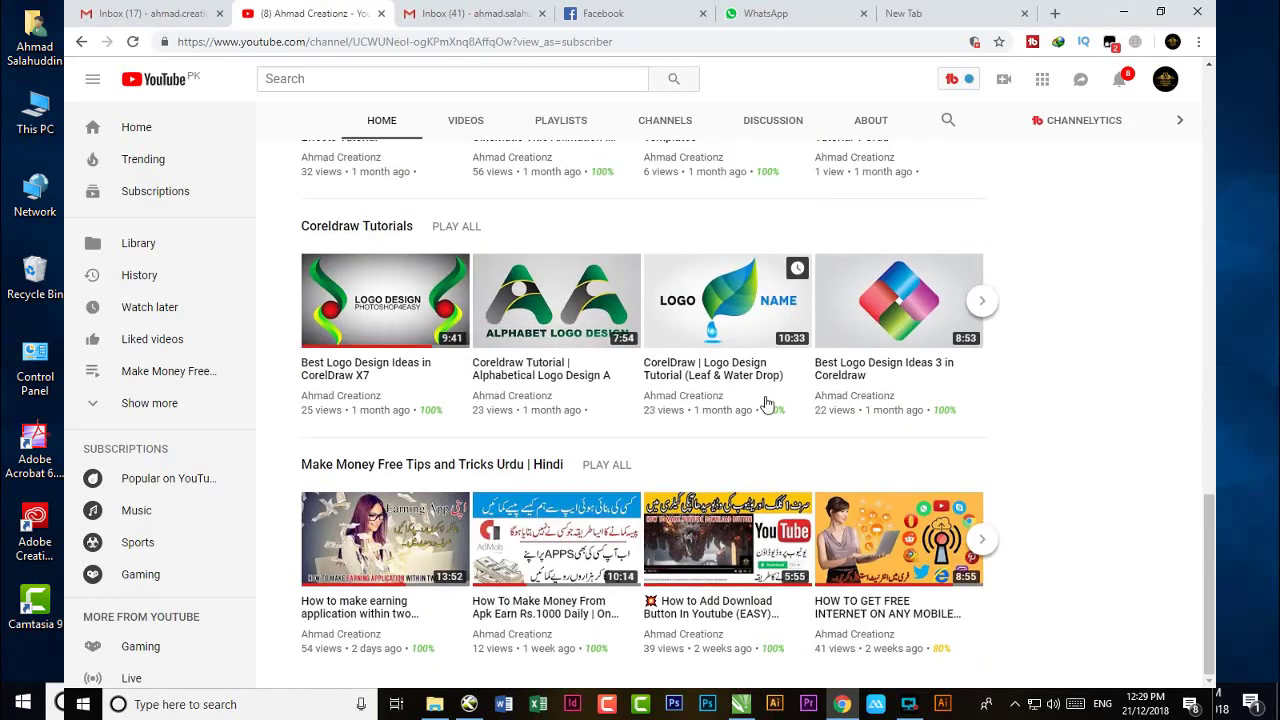
pyautogui.scroll(3, 767, 403)
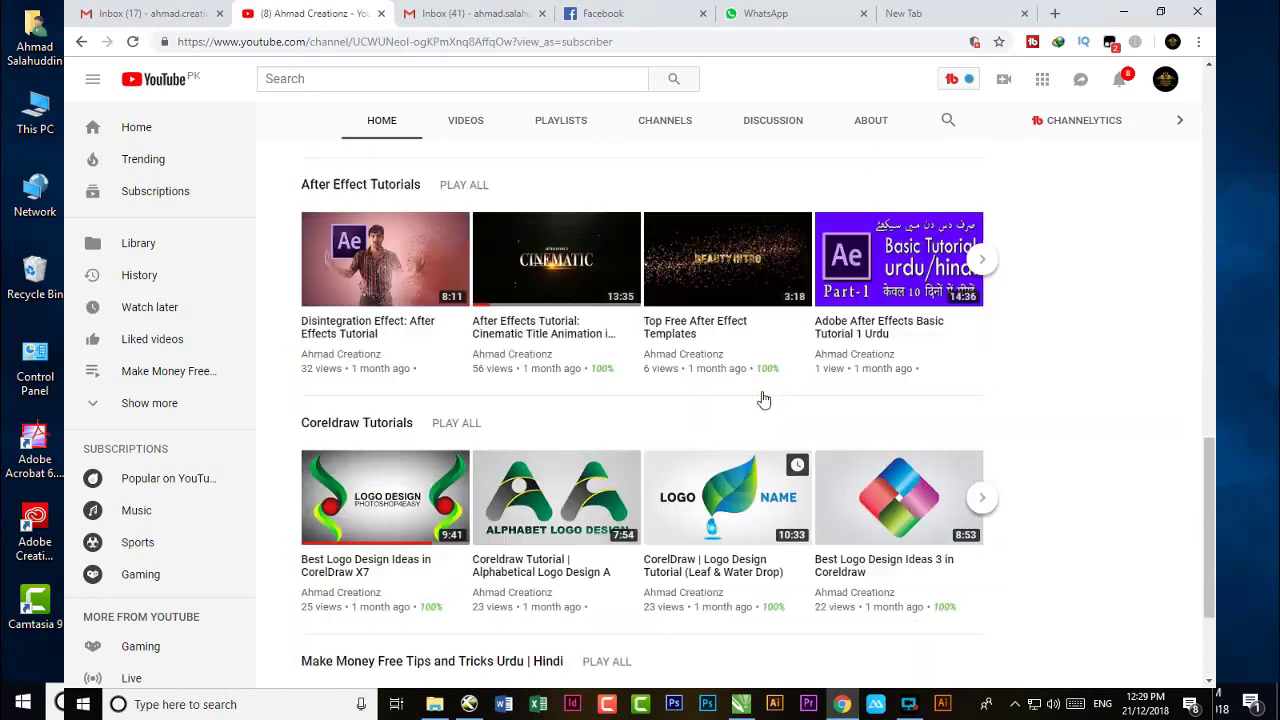
pyautogui.scroll(10, 762, 400)
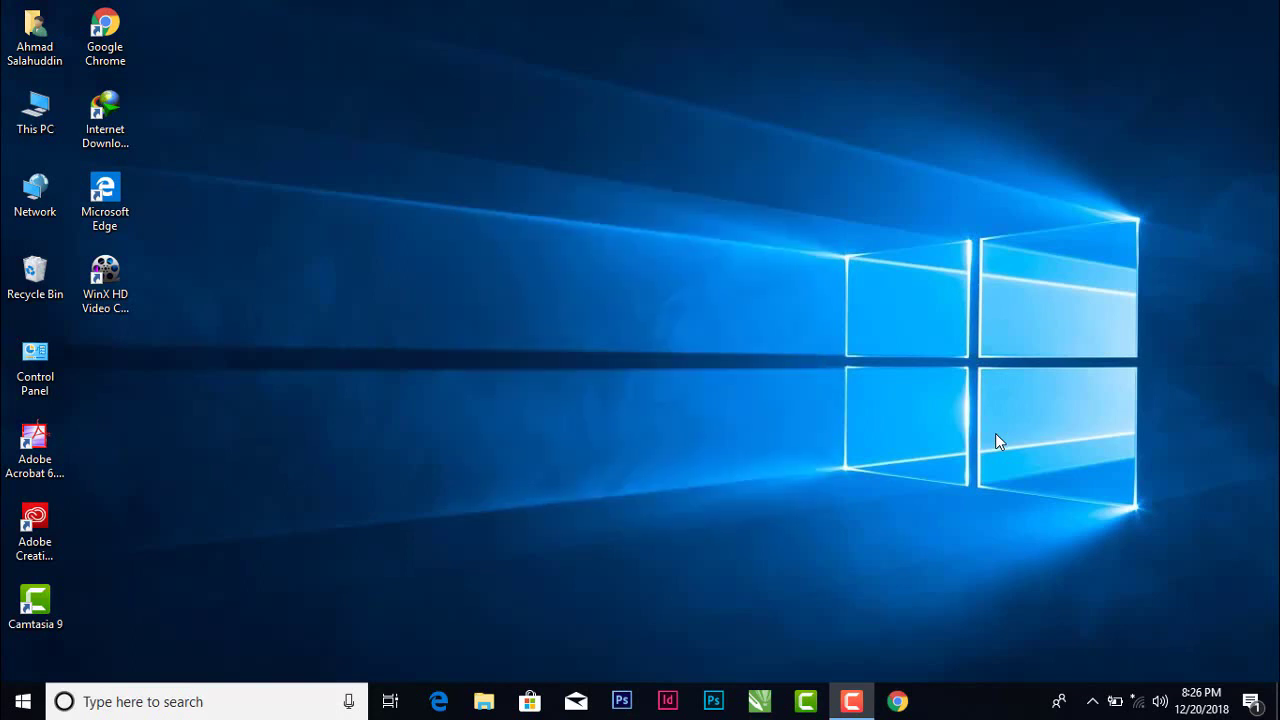
# Check the processor details in the system properties of This PC, closing the System window when done.
pyautogui.rightClick(32, 108)
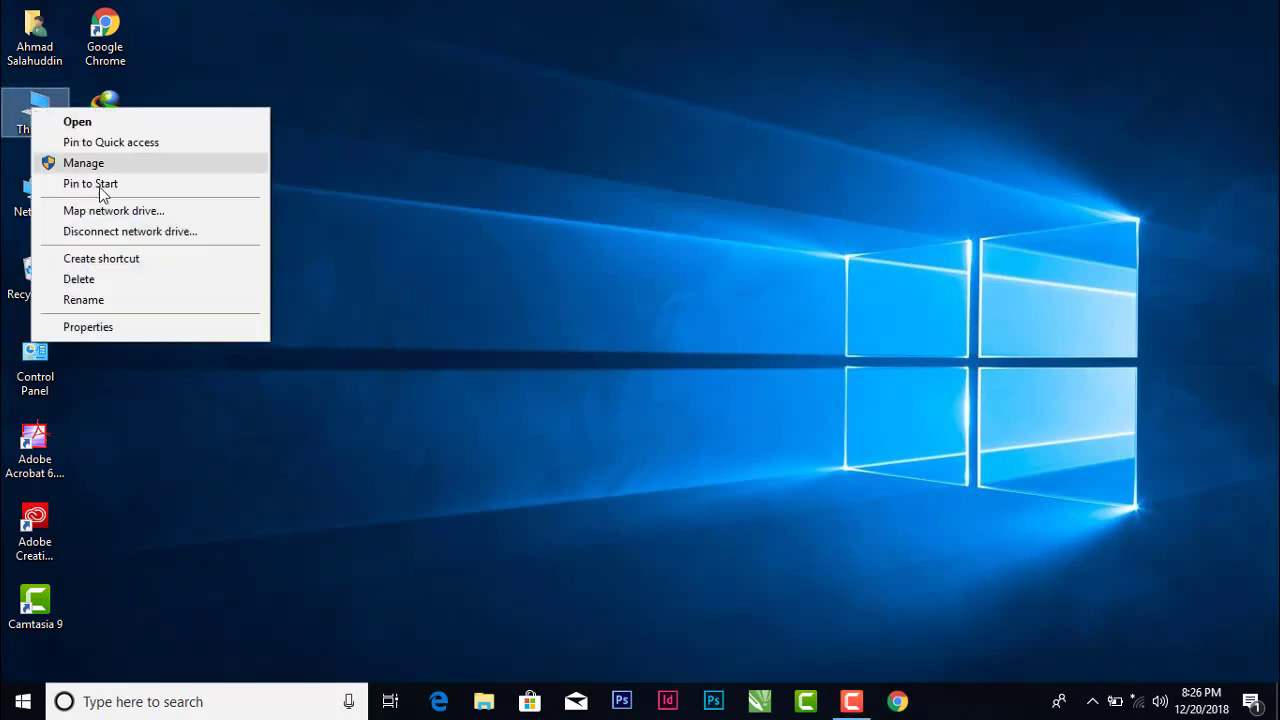
pyautogui.click(127, 324)
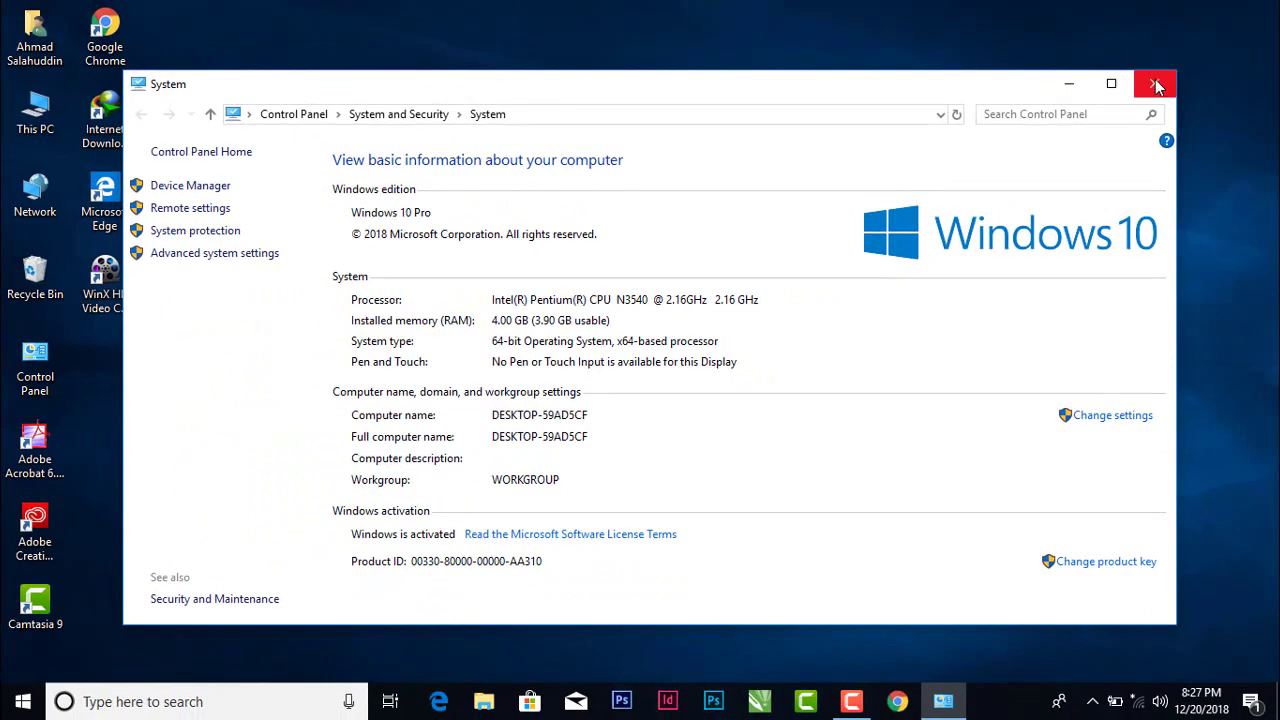
pyautogui.click(1156, 85)
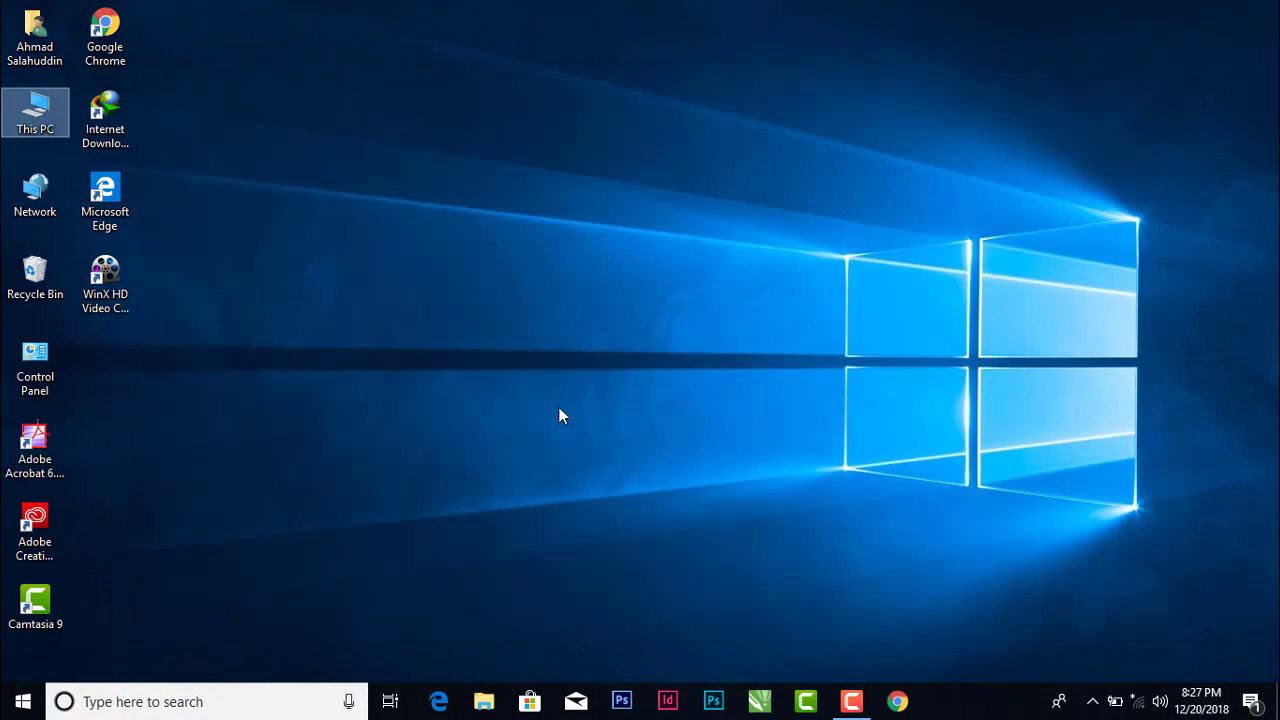
# Launch the Registry Editor by running regedit.
pyautogui.press('super+r')
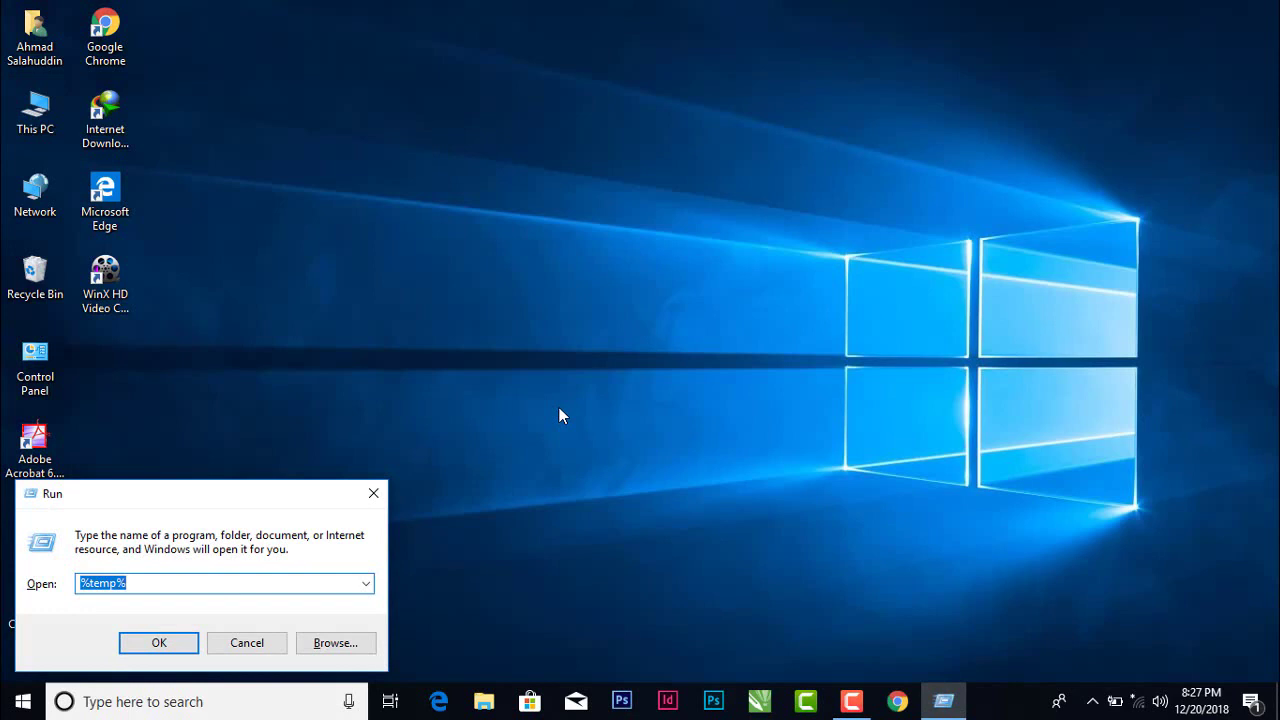
pyautogui.write('regedit')
pyautogui.press('Return')
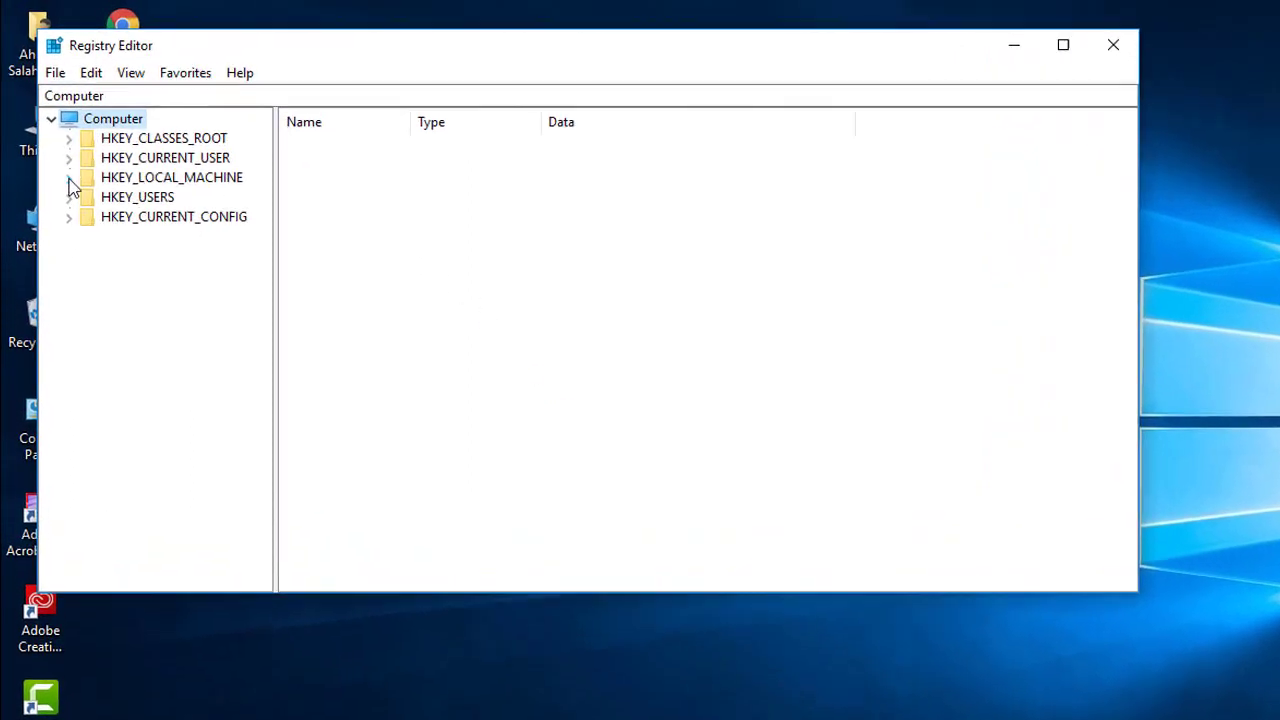
# Open the registry key HKEY_LOCAL_MACHINE\HARDWARE\DESCRIPTION\System\CentralProcessor\0.
pyautogui.click(59, 152)
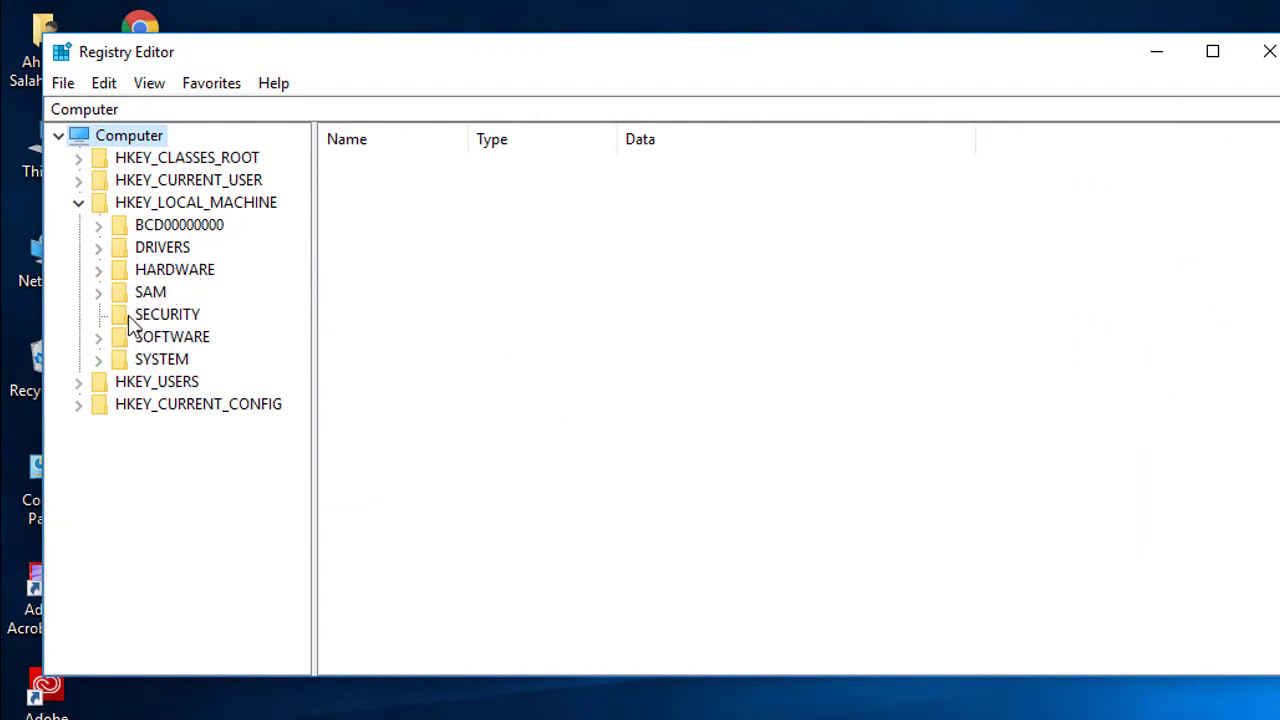
pyautogui.click(98, 268)
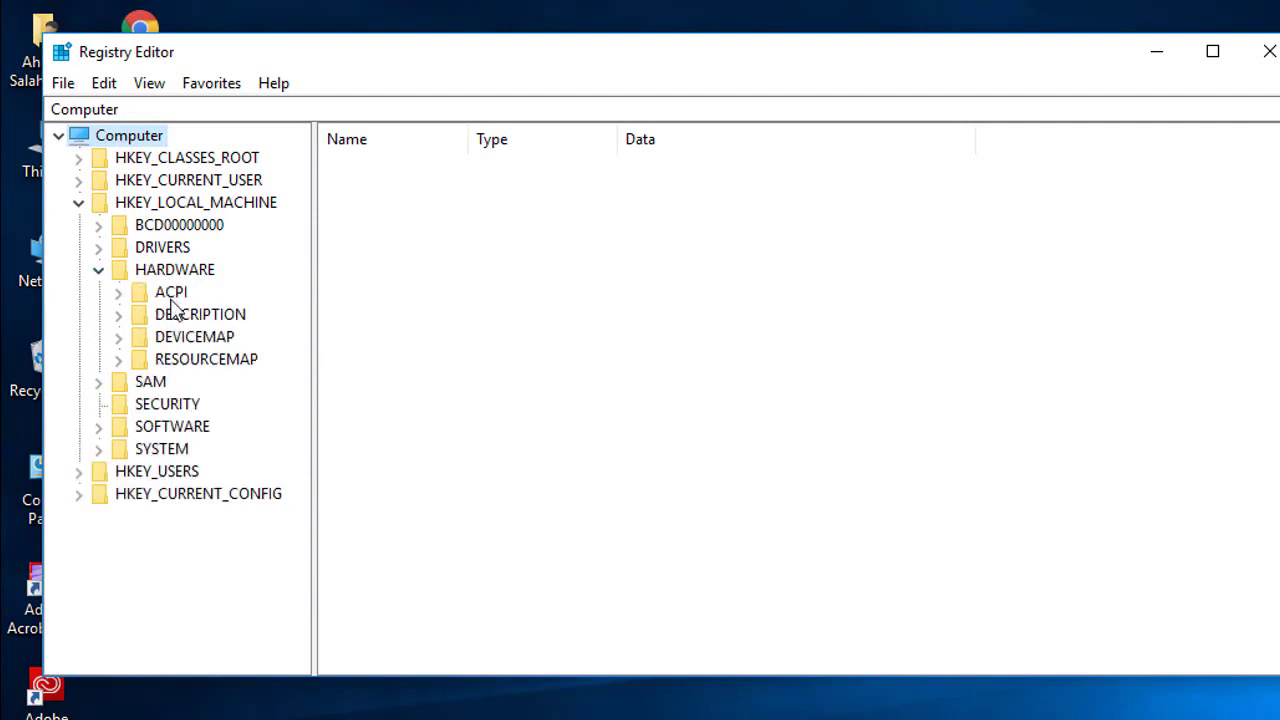
pyautogui.click(118, 315)
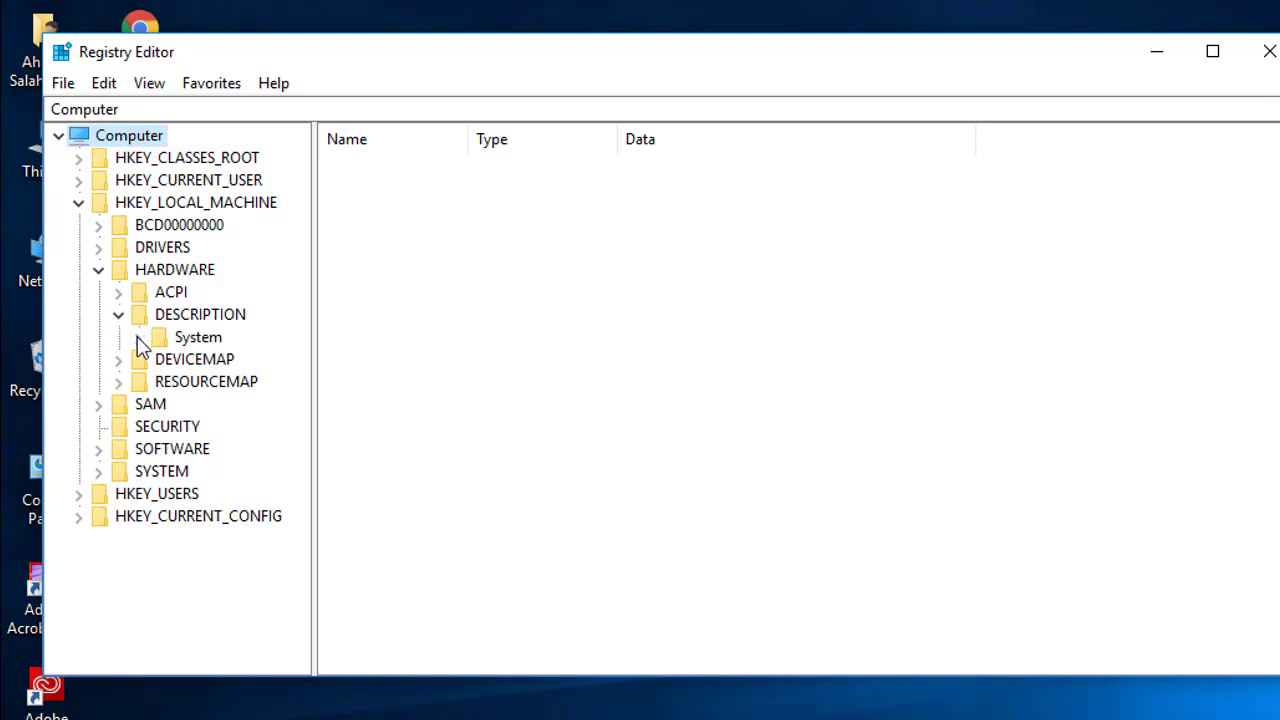
pyautogui.click(139, 338)
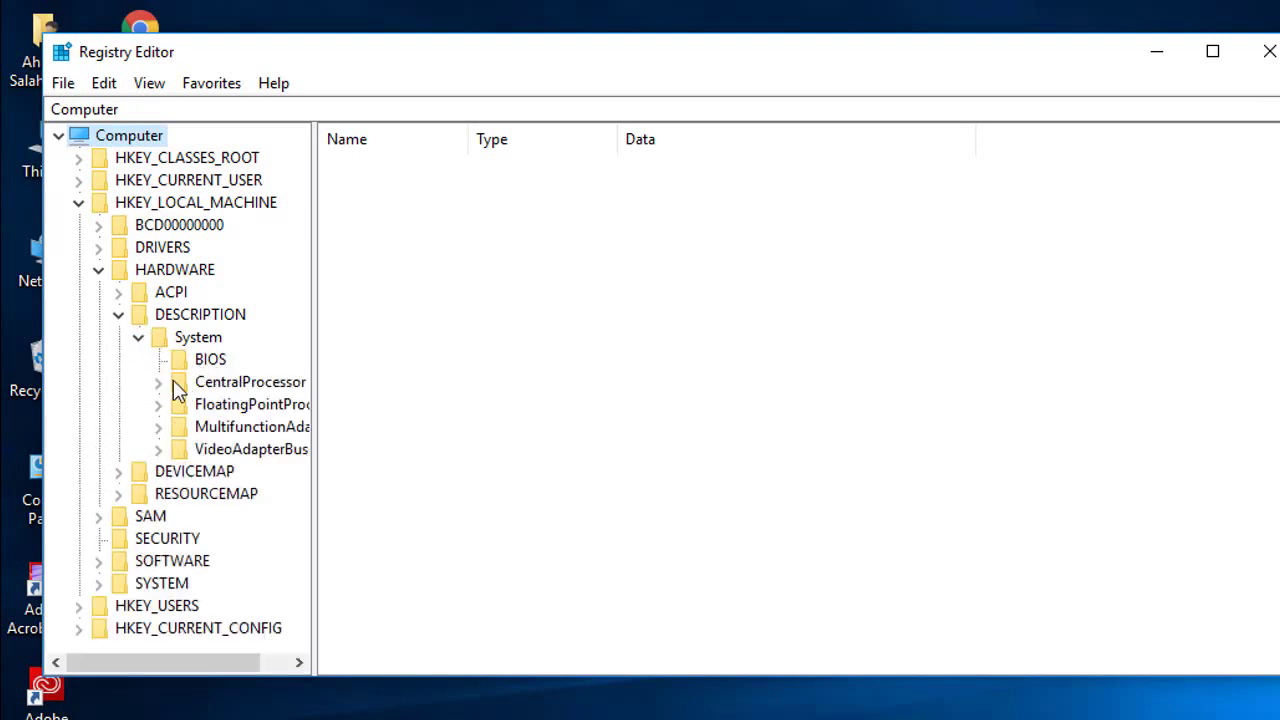
pyautogui.click(159, 383)
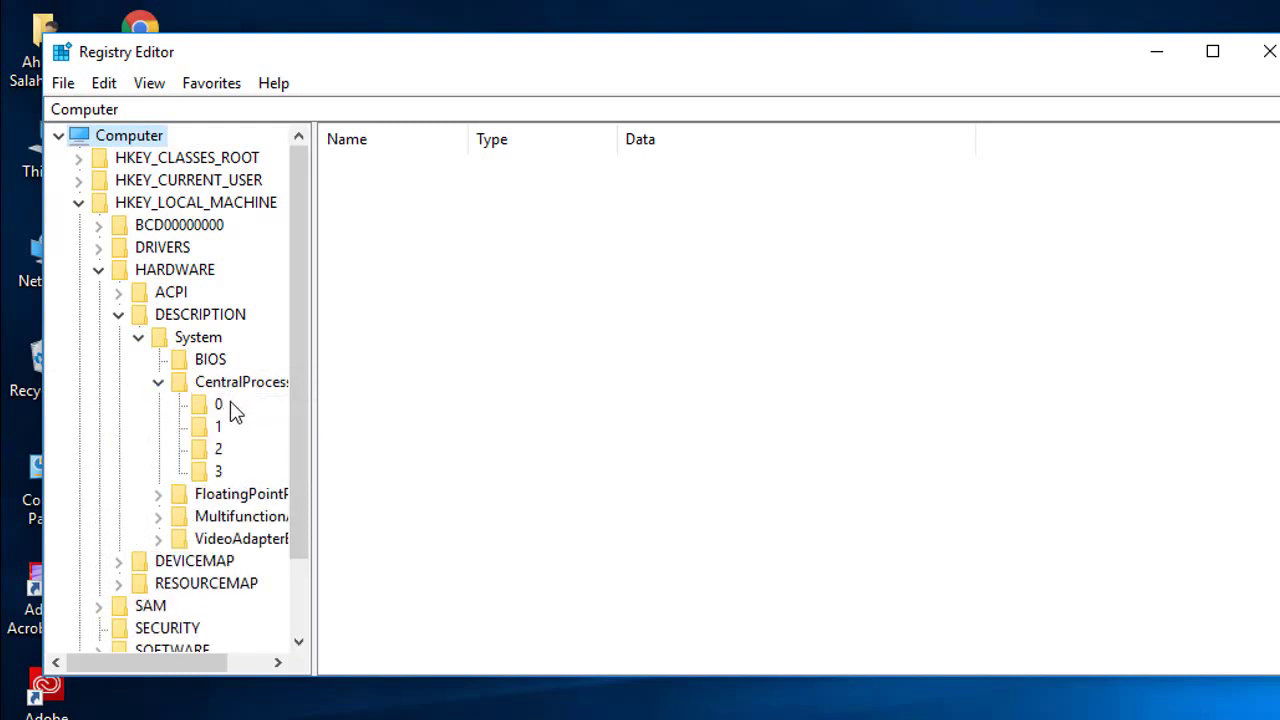
pyautogui.click(204, 407)
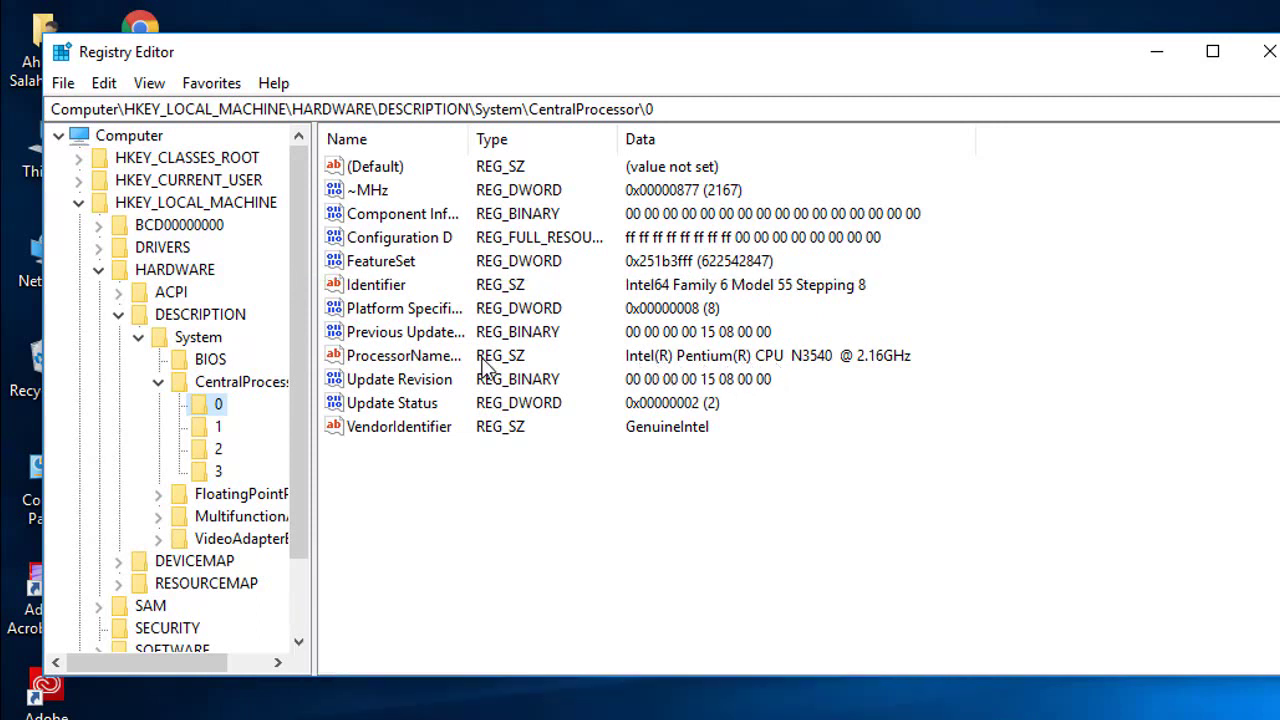
# Open the ProcessorNameString value for editing and replace the word Pentium in its data with "Corei7".
pyautogui.doubleClick(430, 368)
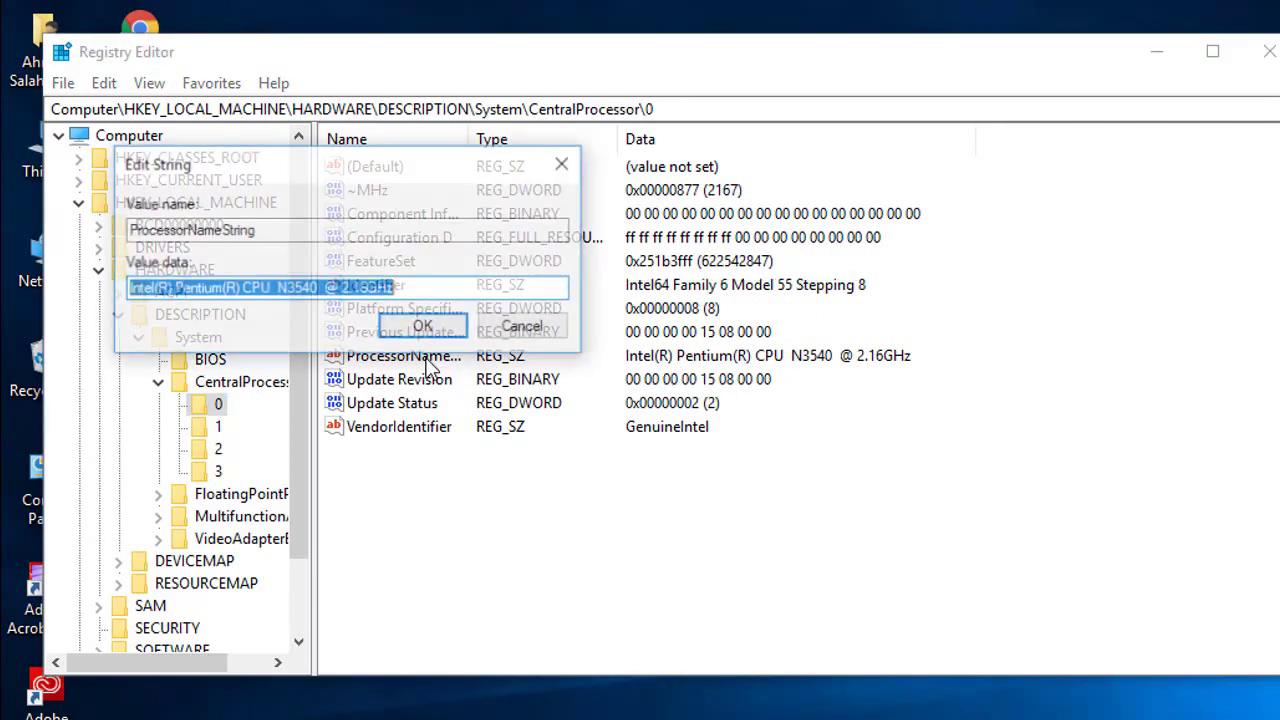
pyautogui.click(222, 292)
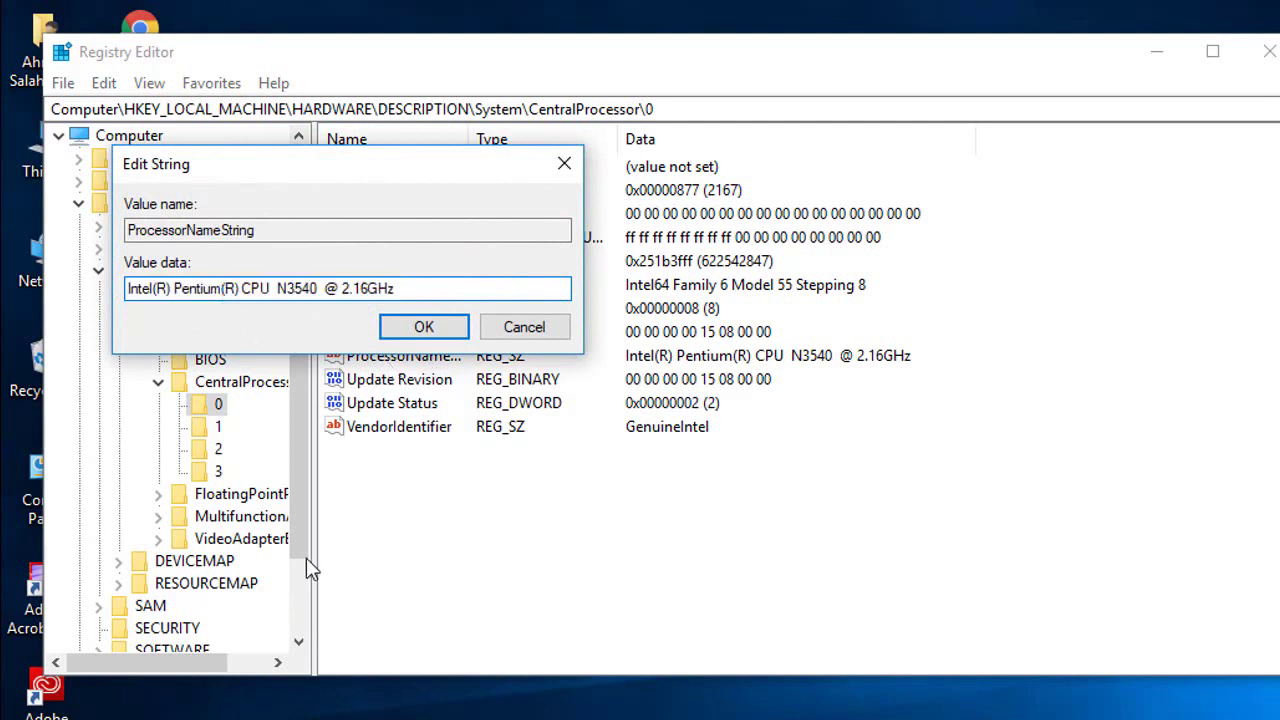
pyautogui.press('BackSpace')
pyautogui.press('BackSpace')
pyautogui.press('BackSpace')
pyautogui.press('BackSpace')
pyautogui.press('BackSpace')
pyautogui.press('BackSpace')
pyautogui.press('BackSpace')
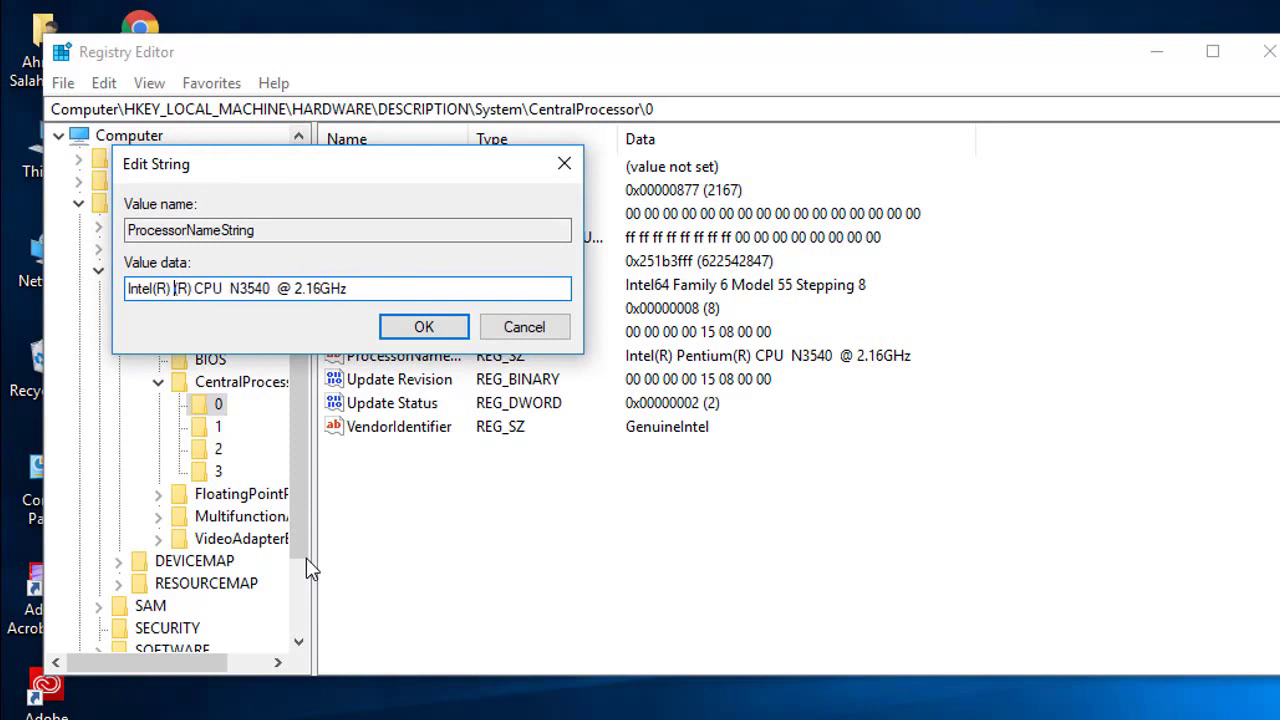
pyautogui.write('C')
pyautogui.write('ore')
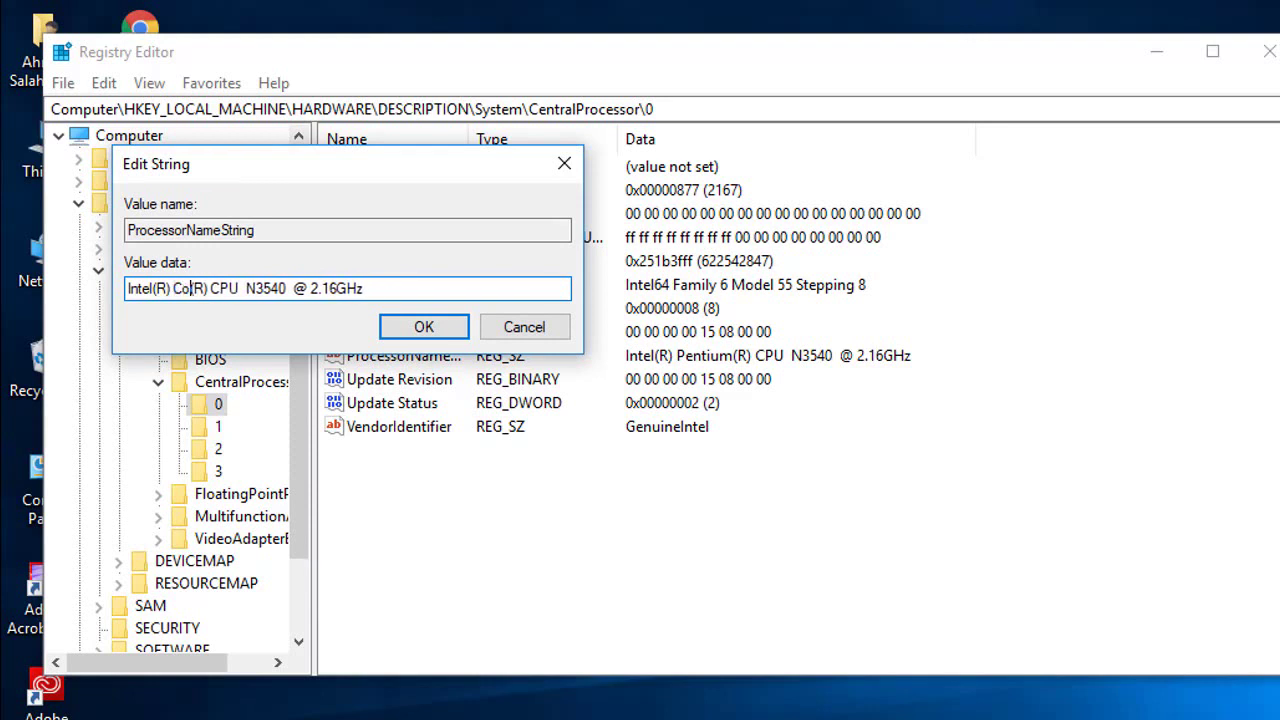
pyautogui.write('i7')
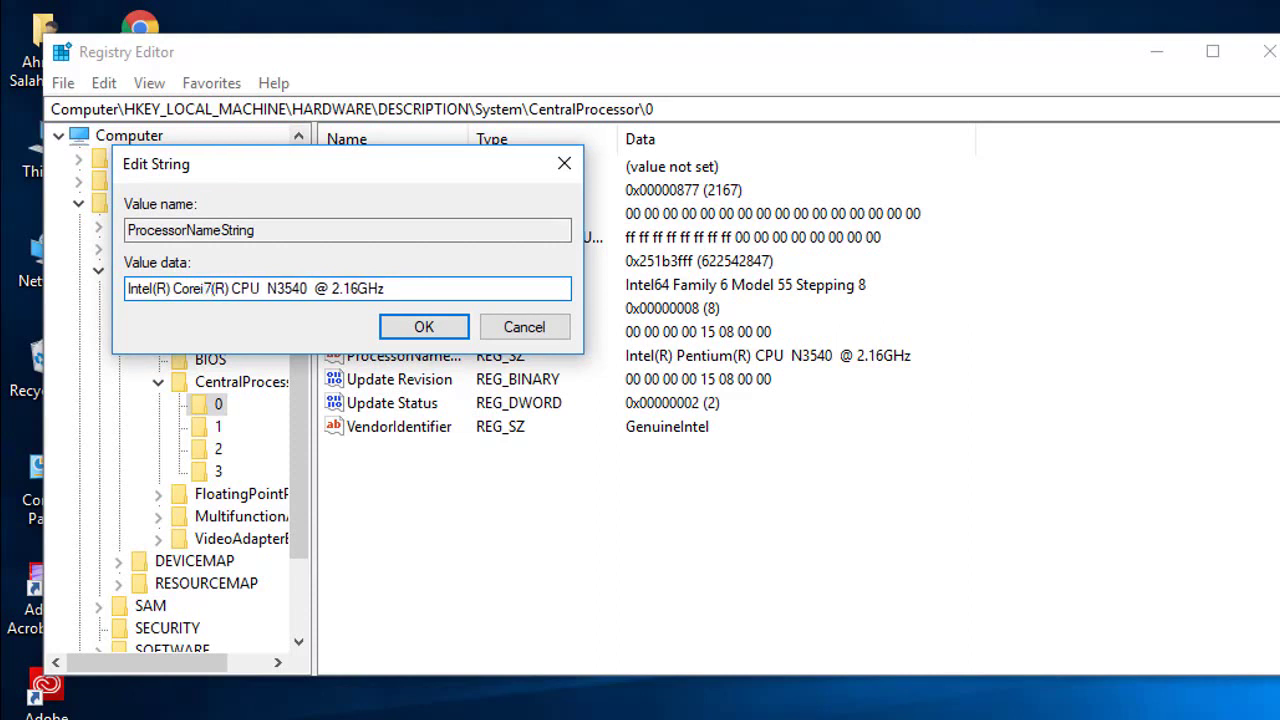
# Insert "Pentum" directly before "Corei7" in the ProcessorNameString data and save the value.
pyautogui.press('Left')
pyautogui.press('Left')
pyautogui.press('Left')
pyautogui.press('Left')
pyautogui.press('Left')
pyautogui.press('Left')
pyautogui.write('Pentu')
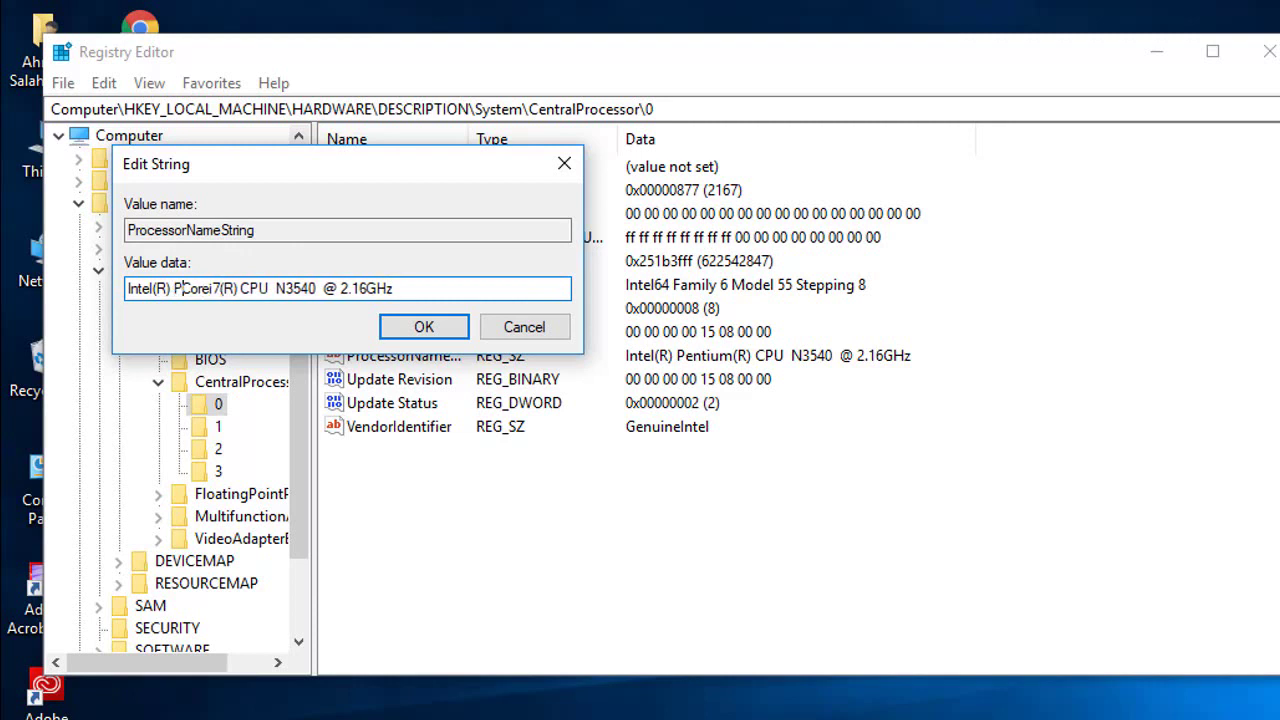
pyautogui.write('m')
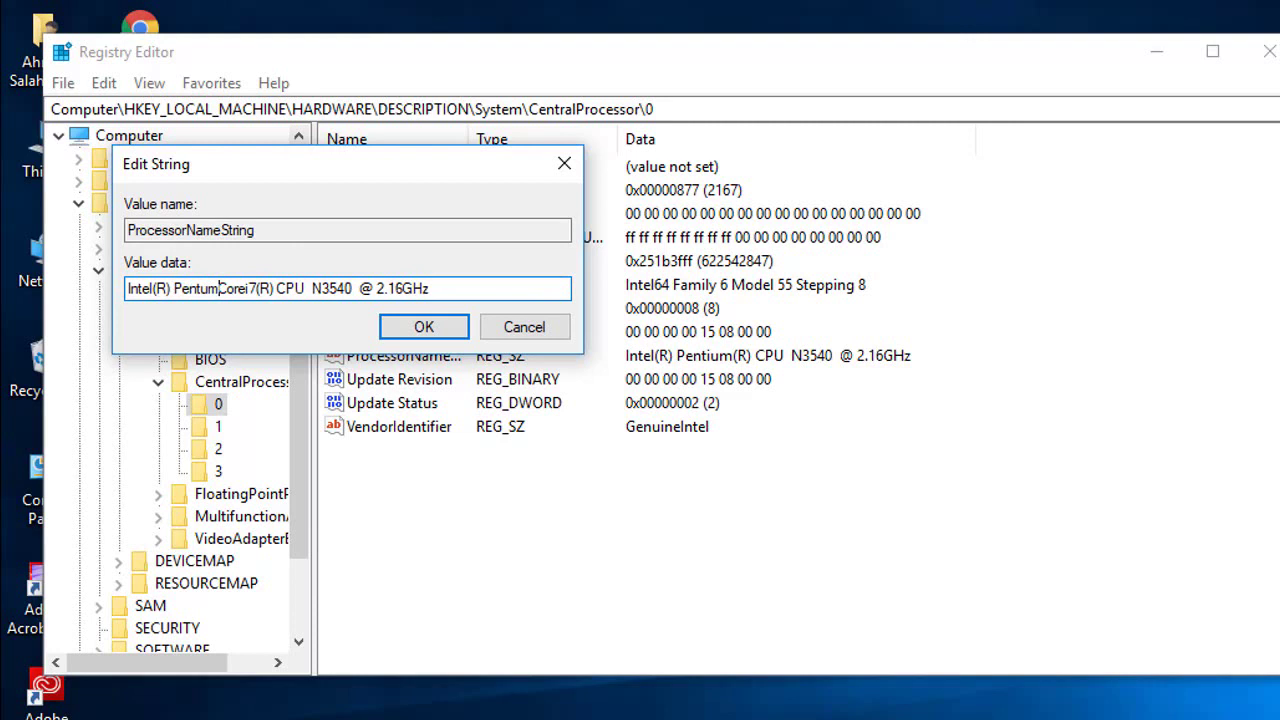
pyautogui.click(416, 330)
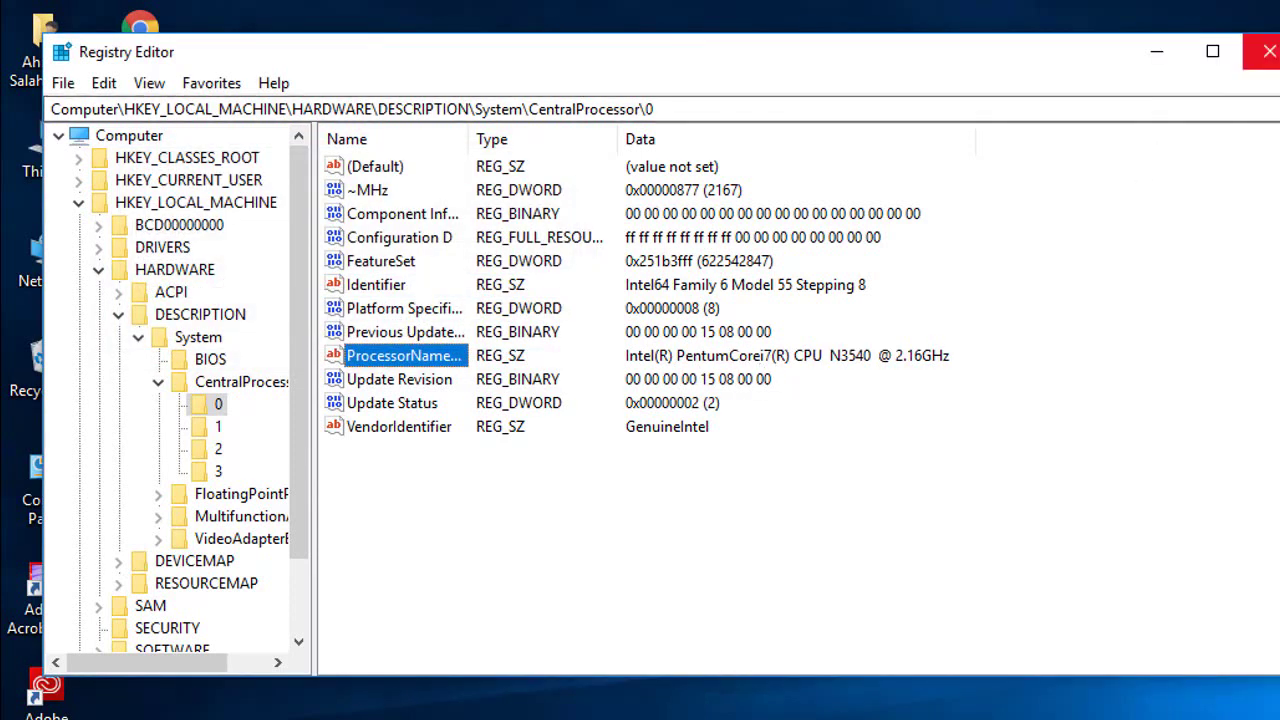
# Close the Registry Editor and refresh the desktop.
pyautogui.click(1268, 51)
pyautogui.rightClick(771, 284)
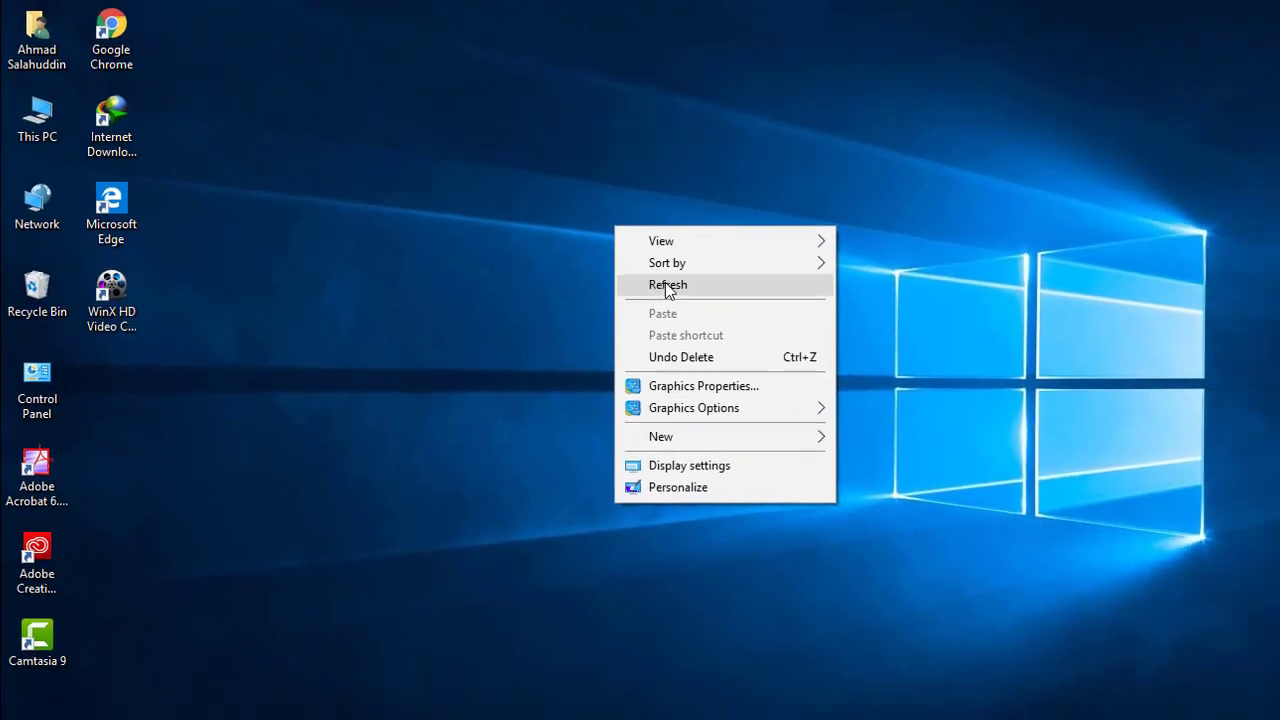
pyautogui.click(823, 351)
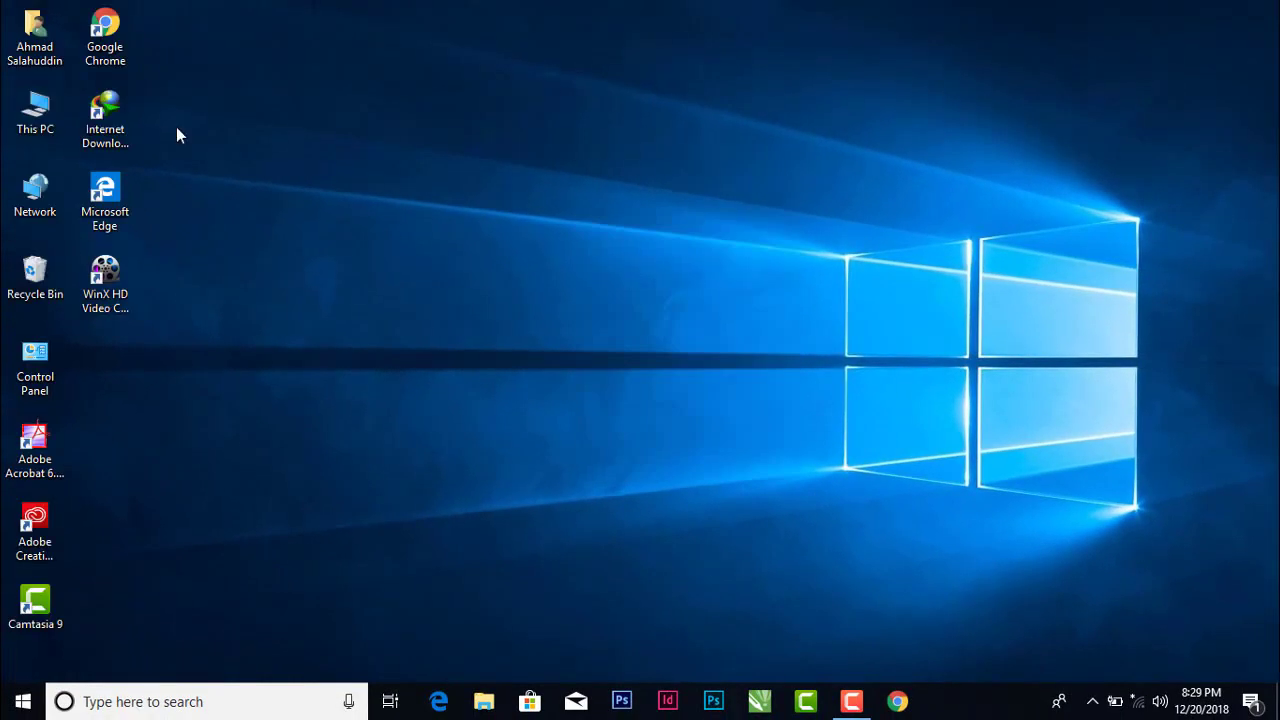
# Review the edited processor name in This PC's system properties and close the System window.
pyautogui.rightClick(34, 112)
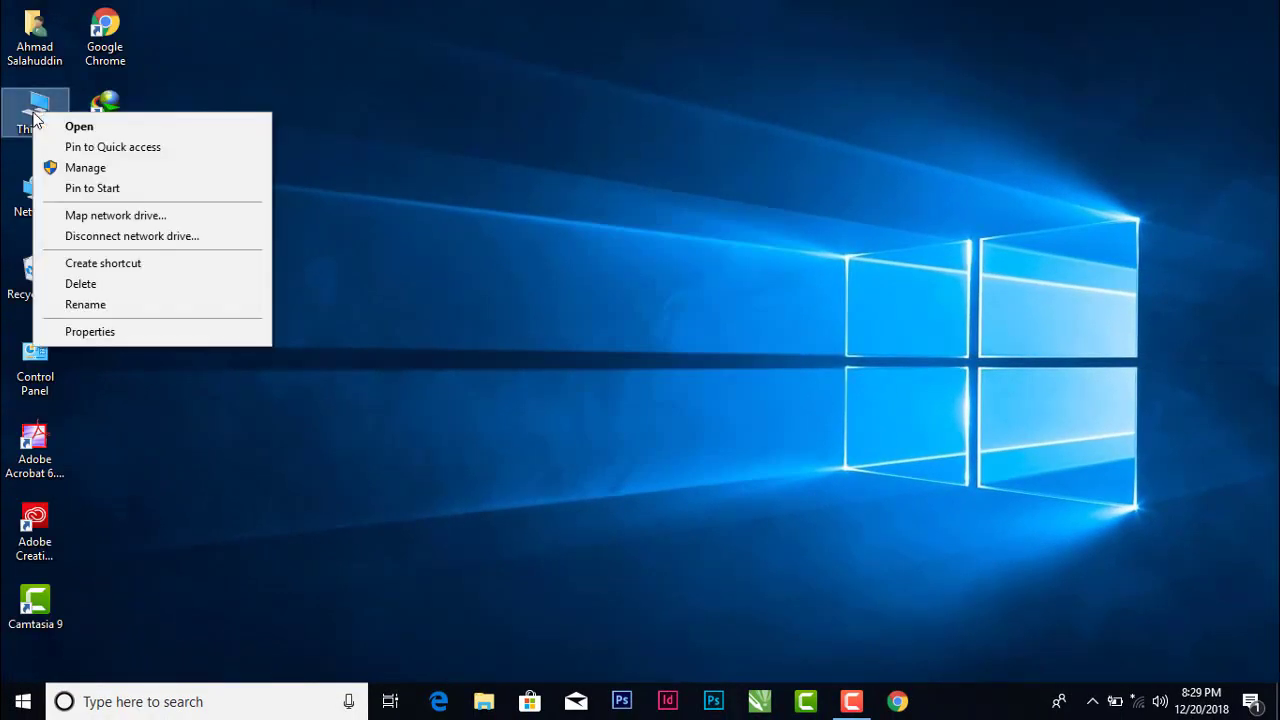
pyautogui.click(110, 334)
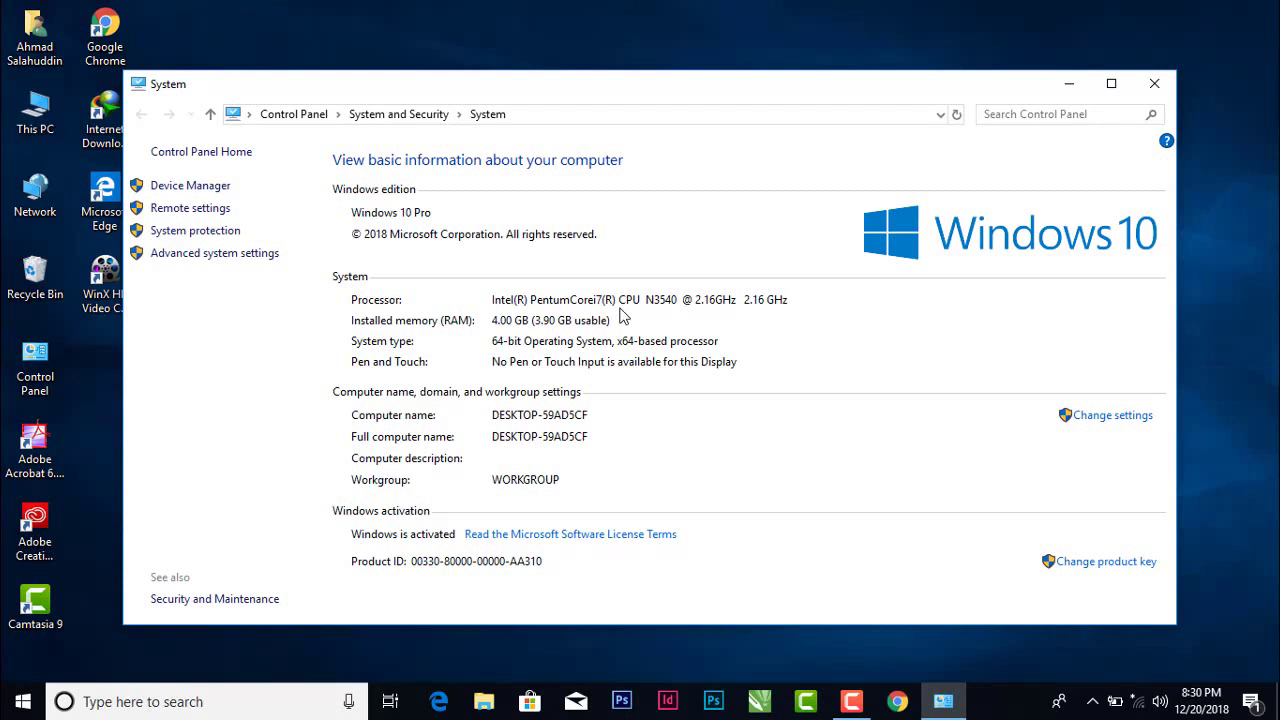
pyautogui.click(1156, 84)
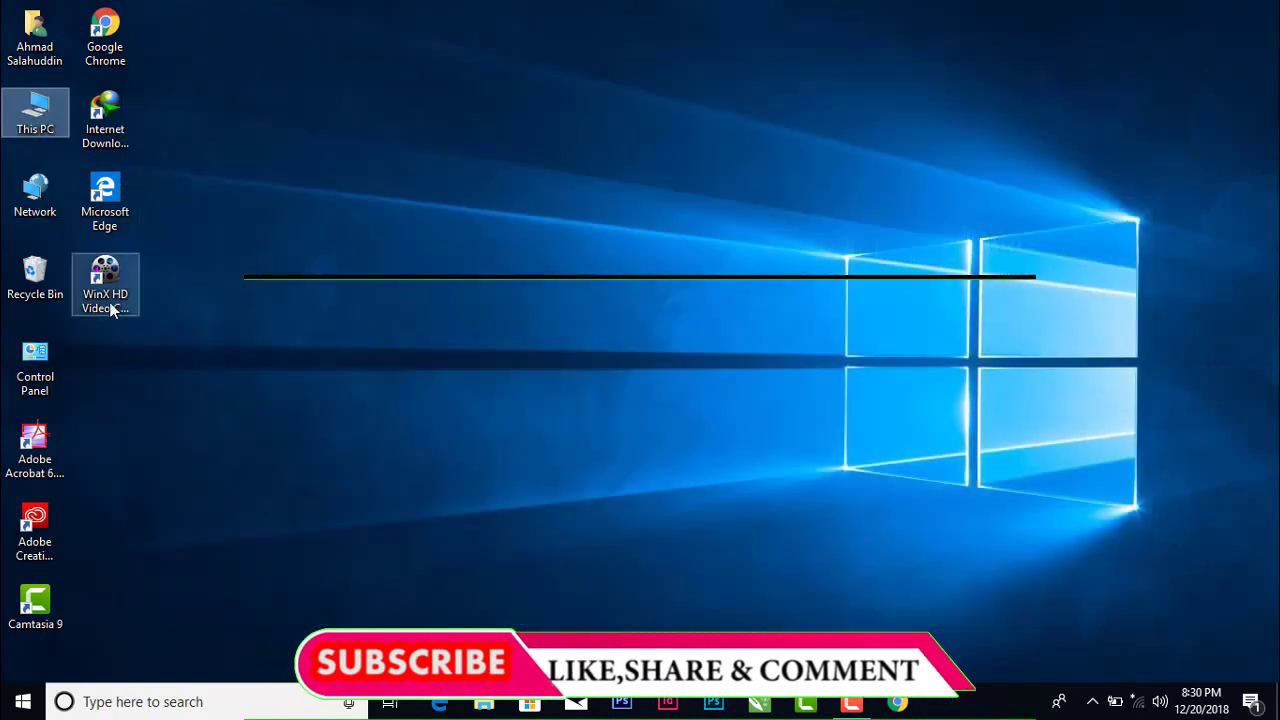
# Create a folder named "1" on the New Volume (F:) drive.
pyautogui.doubleClick(30, 108)
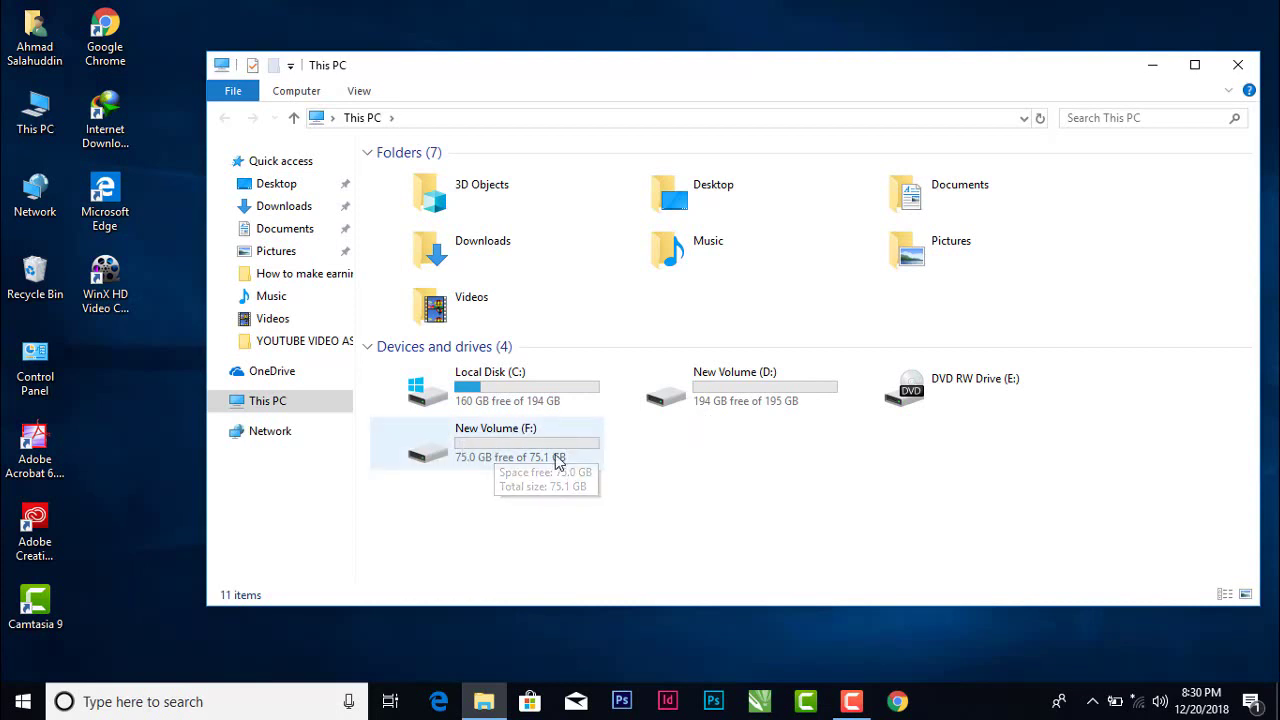
pyautogui.doubleClick(489, 452)
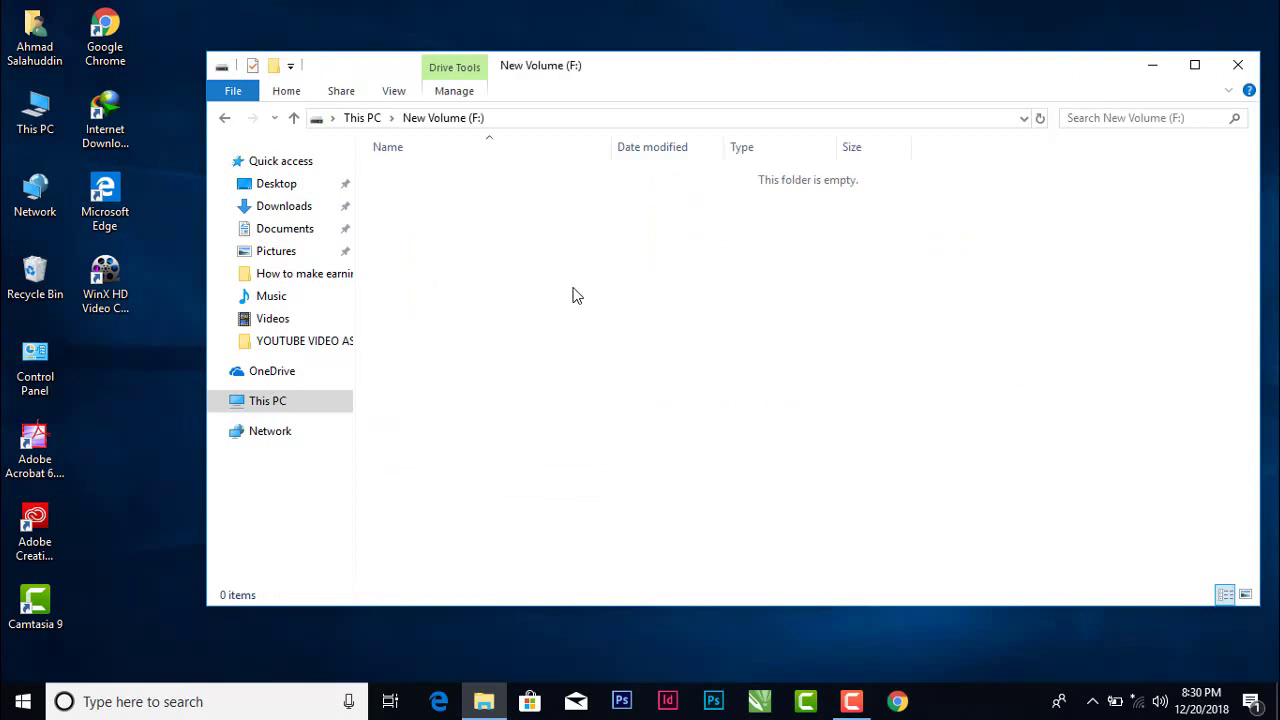
pyautogui.rightClick(504, 297)
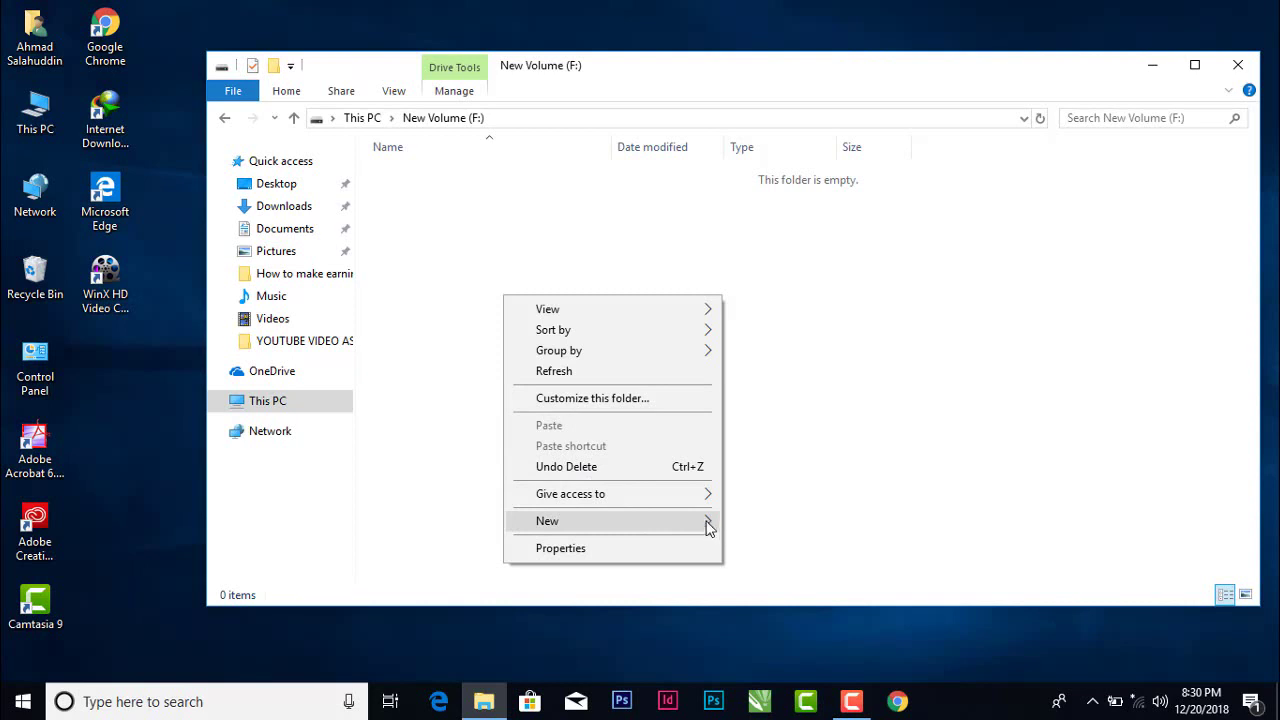
pyautogui.moveTo(707, 527)
pyautogui.click(762, 521)
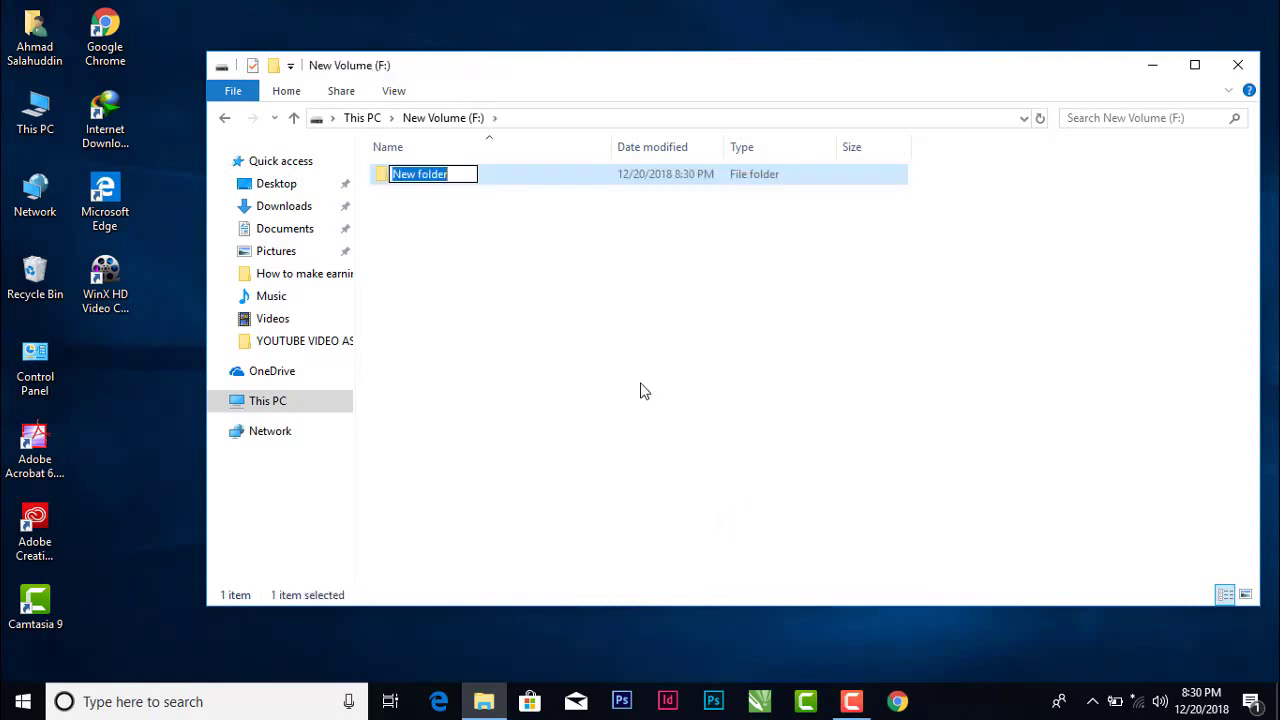
pyautogui.write('1')
pyautogui.click(516, 303)
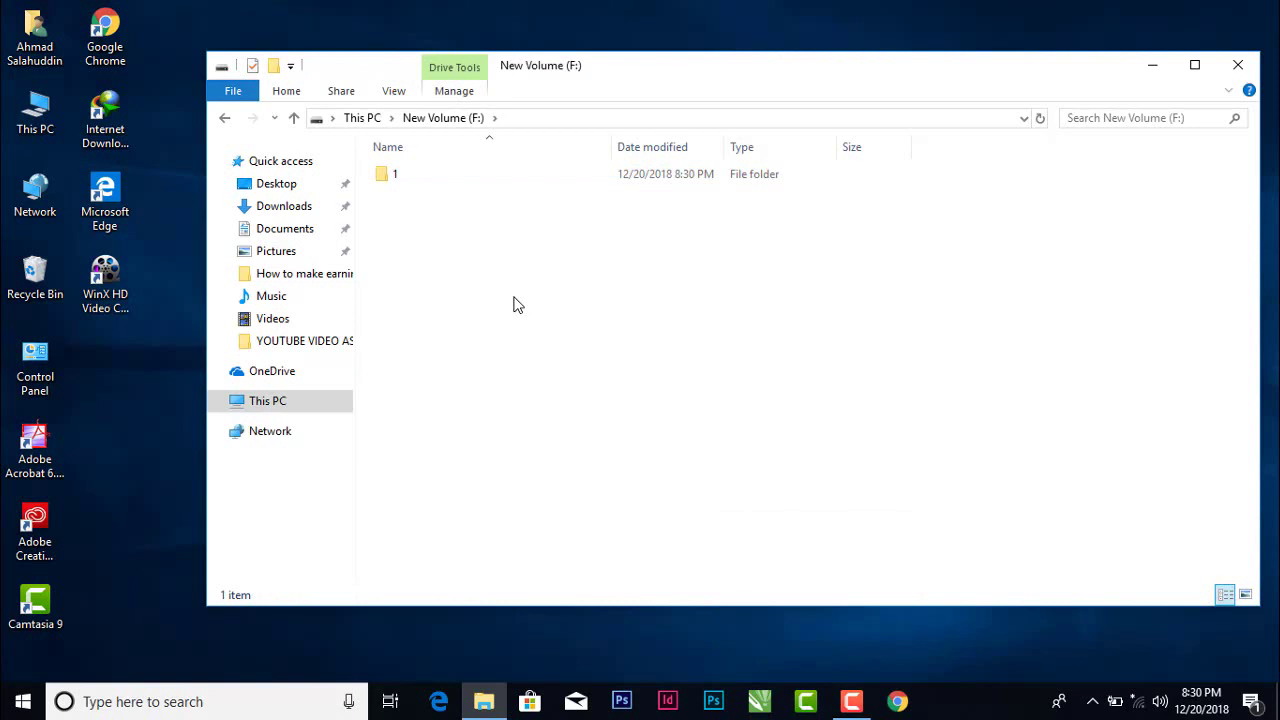
# Close the F: drive window, open Command Prompt and change to the root directory with cd\.
pyautogui.click(1240, 67)
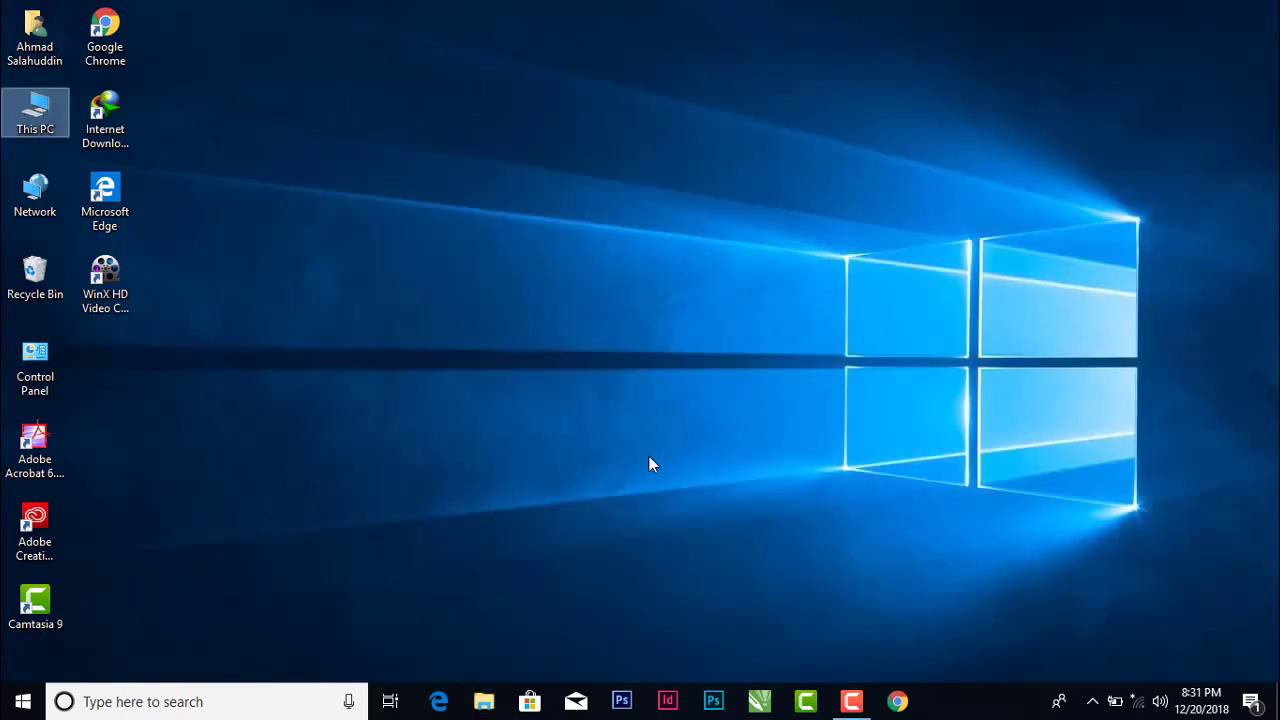
pyautogui.press('super+r')
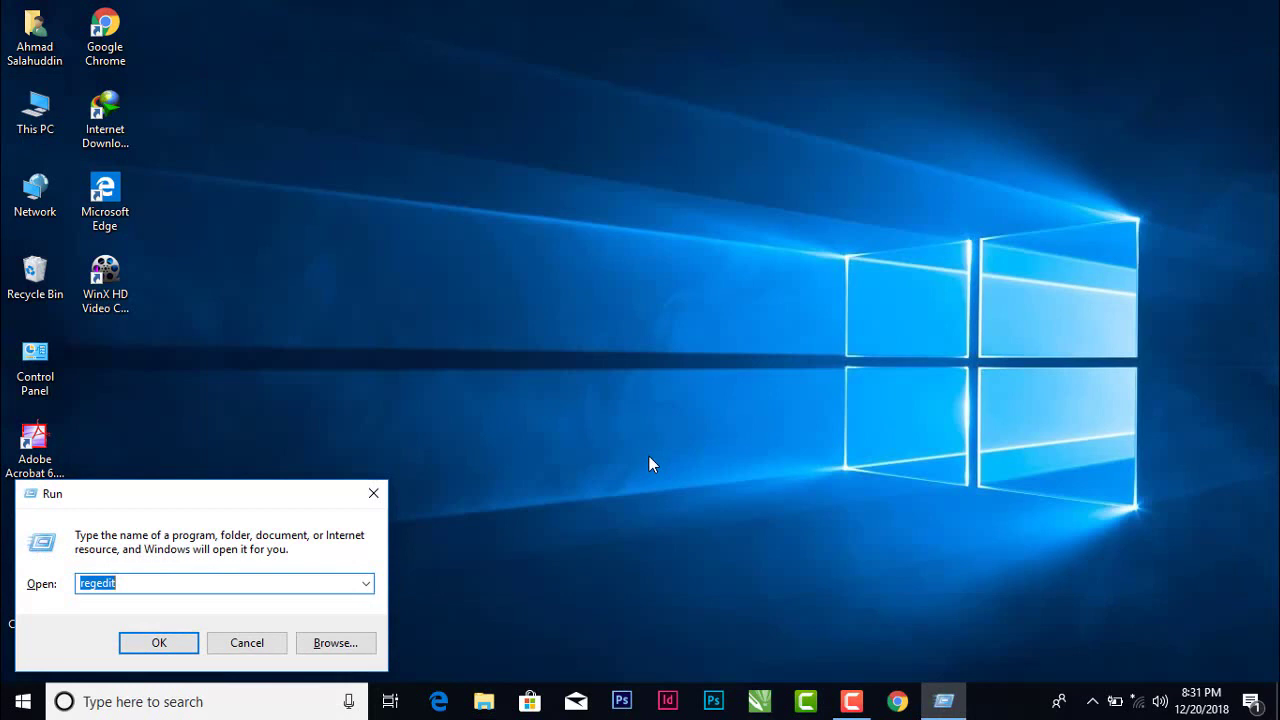
pyautogui.write('cmd')
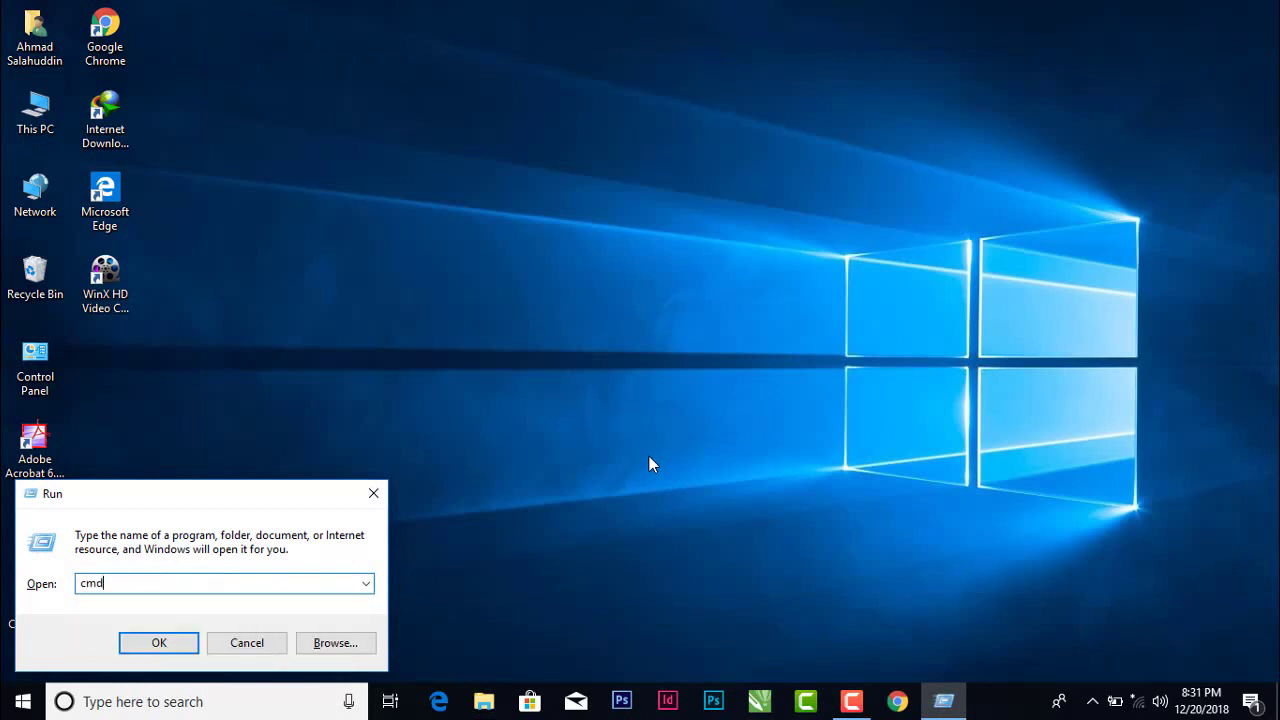
pyautogui.press('Return')
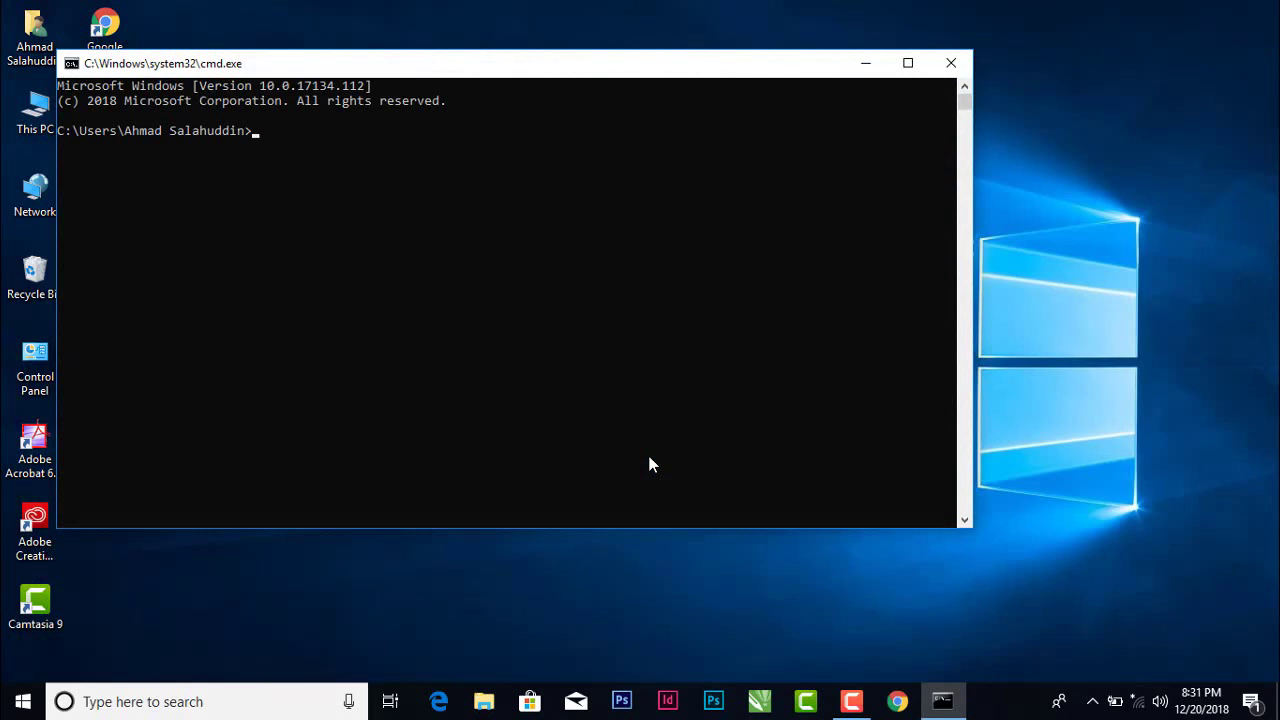
pyautogui.write('cd')
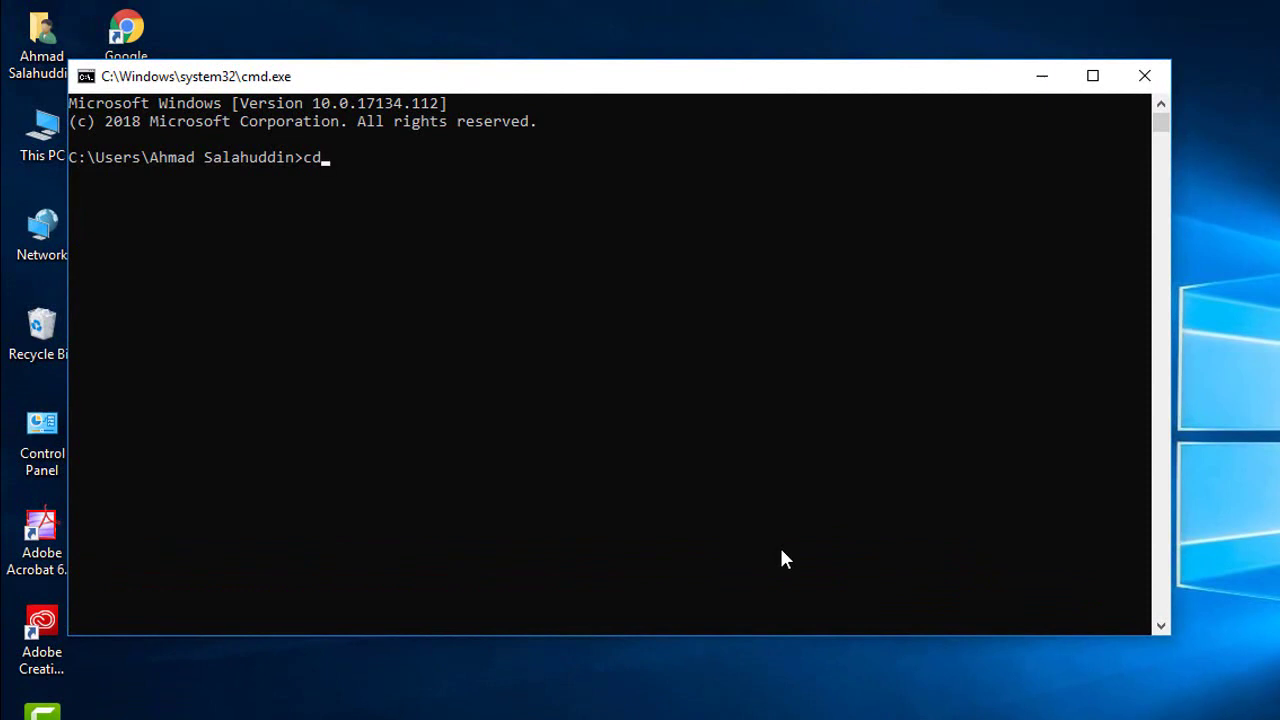
pyautogui.write('\\')
pyautogui.press('Return')
# Check the existing drive letters in This PC and map the folder as a virtual drive with "subst g: f:\1".
pyautogui.write('subst')
pyautogui.click(31, 142)
pyautogui.doubleClick(31, 142)
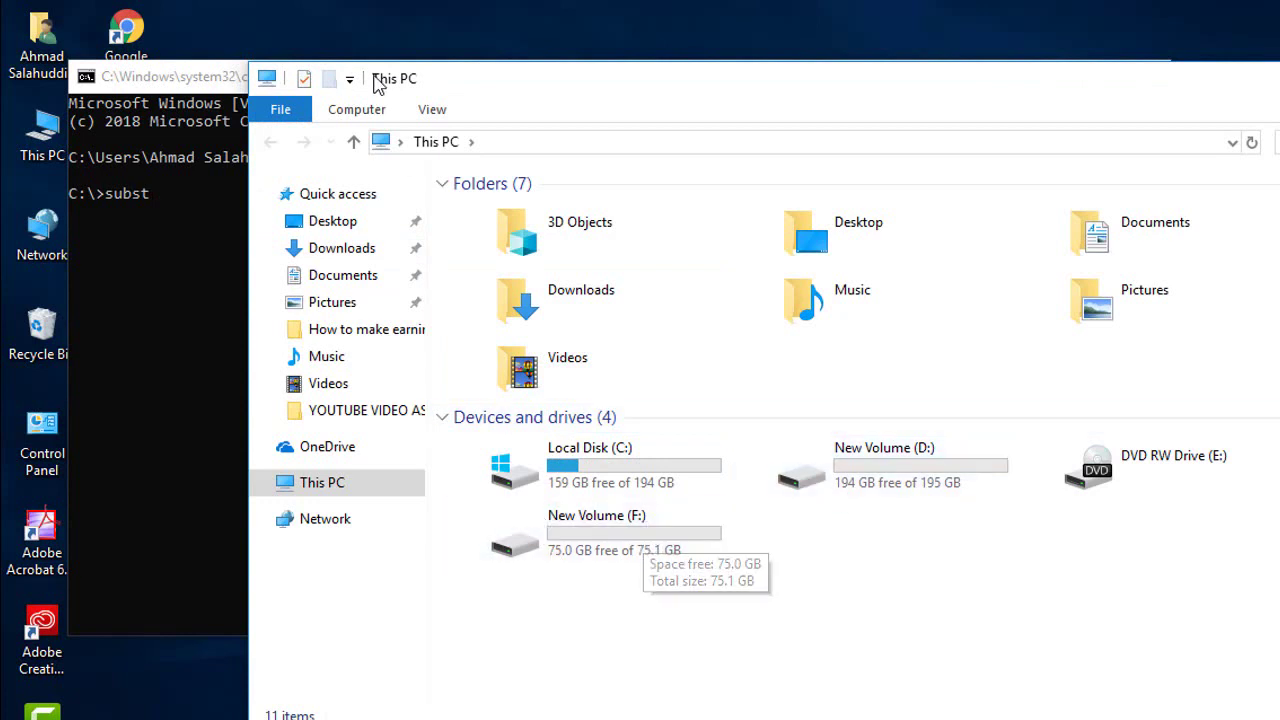
pyautogui.click(183, 84)
pyautogui.click(1200, 185)
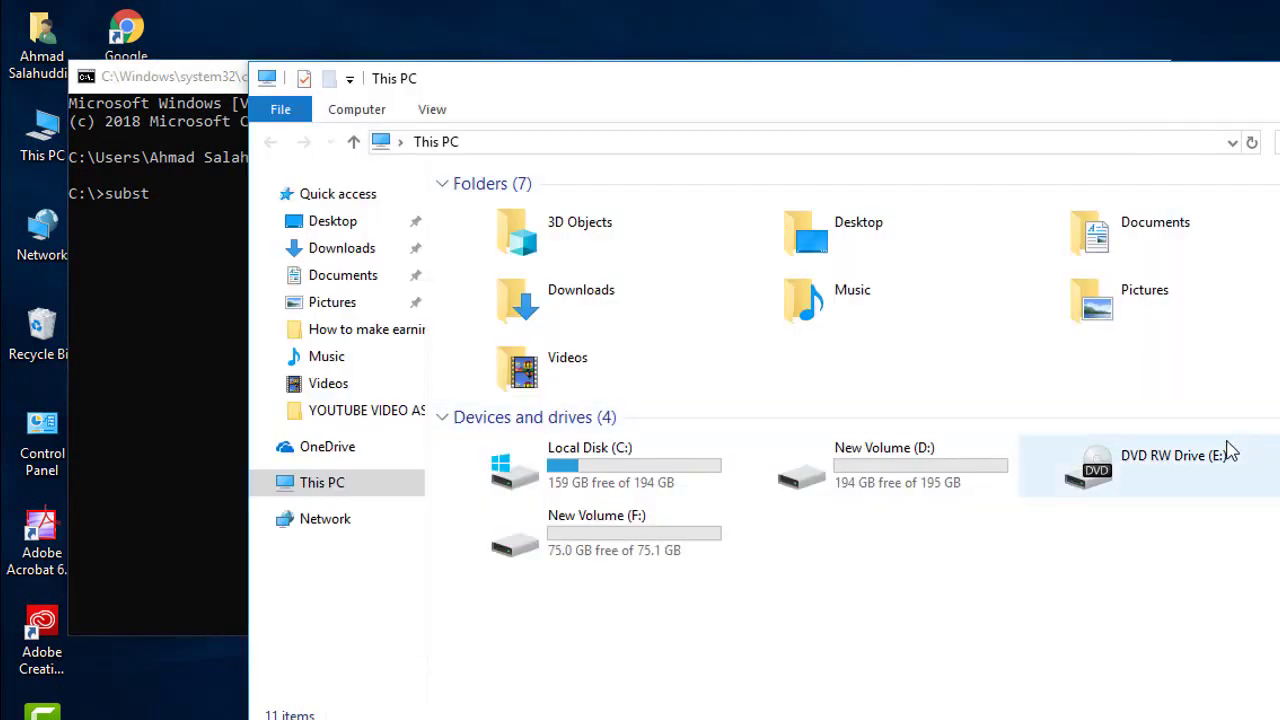
pyautogui.click(219, 123)
pyautogui.click(212, 203)
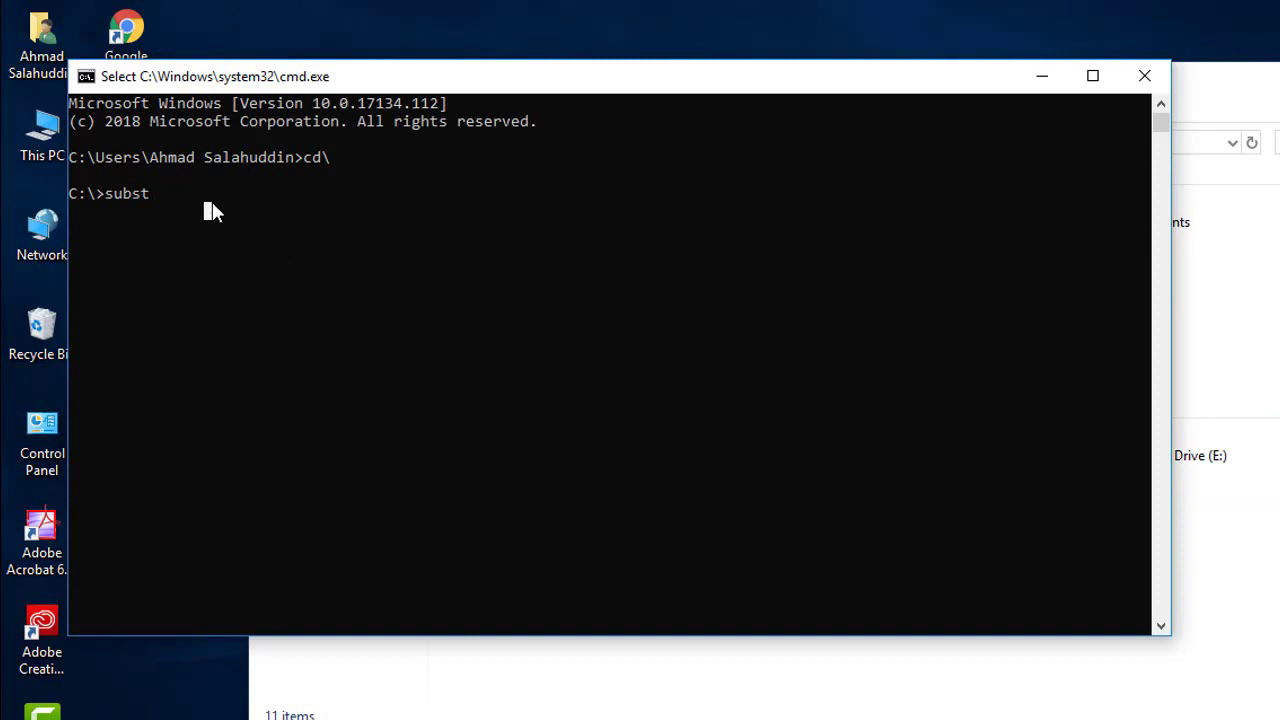
pyautogui.write('g')
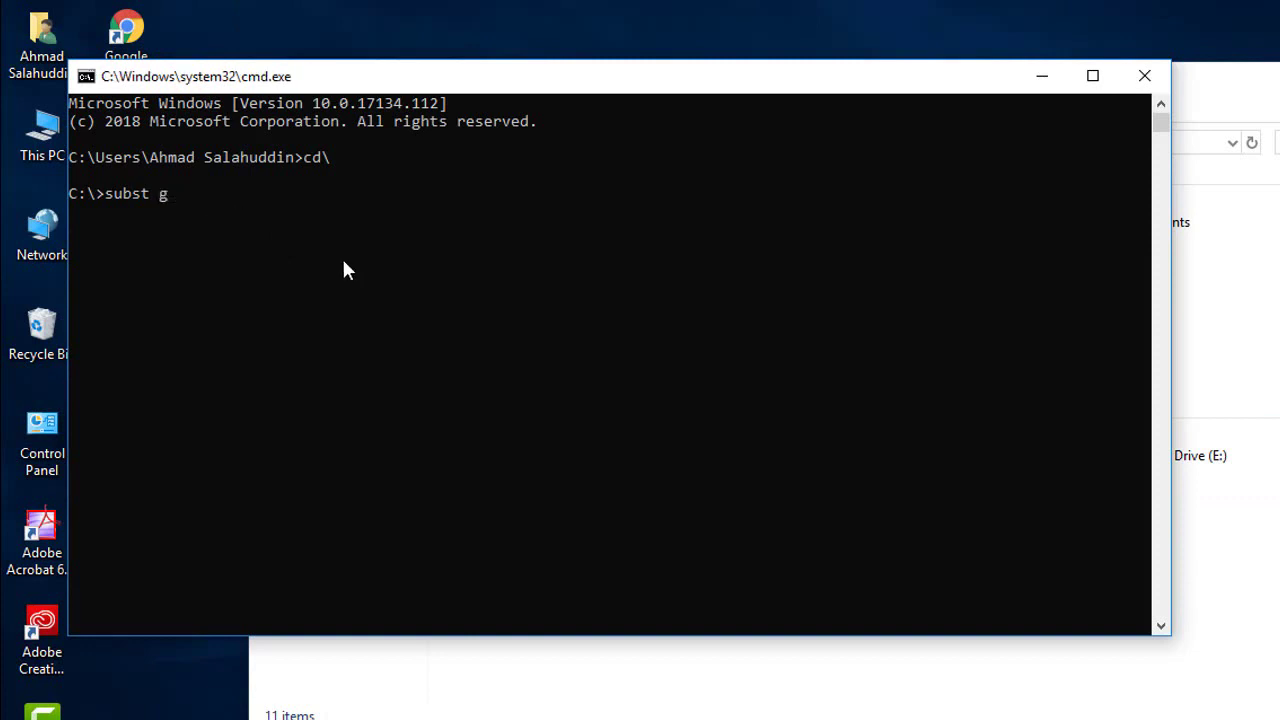
pyautogui.write(': f:\\1')
pyautogui.press('Return')
# Reuse the previous command with another drive letter, running "subst k: f:\1".
pyautogui.press('Up')
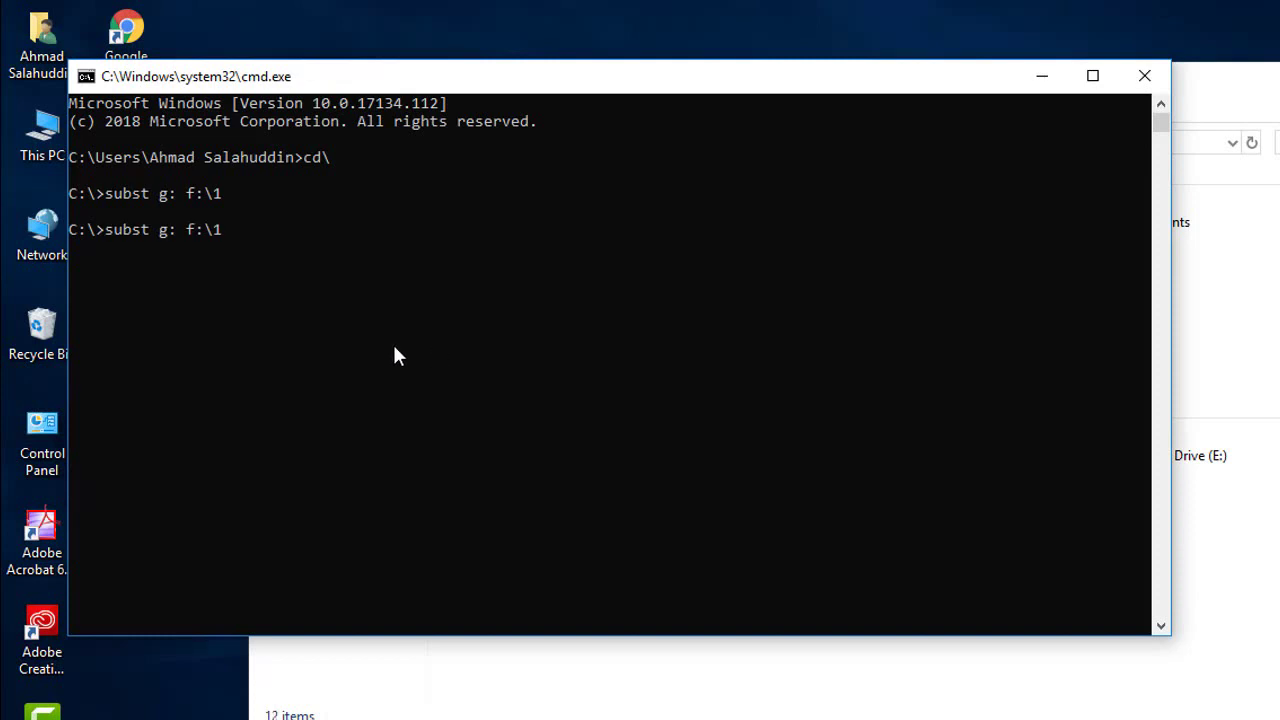
pyautogui.press('Left')
pyautogui.press('Left')
pyautogui.press('Left')
pyautogui.press('Left')
pyautogui.press('Left')
pyautogui.press('Left')
pyautogui.press('Left')
pyautogui.write('k')
pyautogui.press('Delete')
pyautogui.press('Return')
# Switch to This PC and inspect the F:, G: and K: drives.
pyautogui.click(1271, 95)
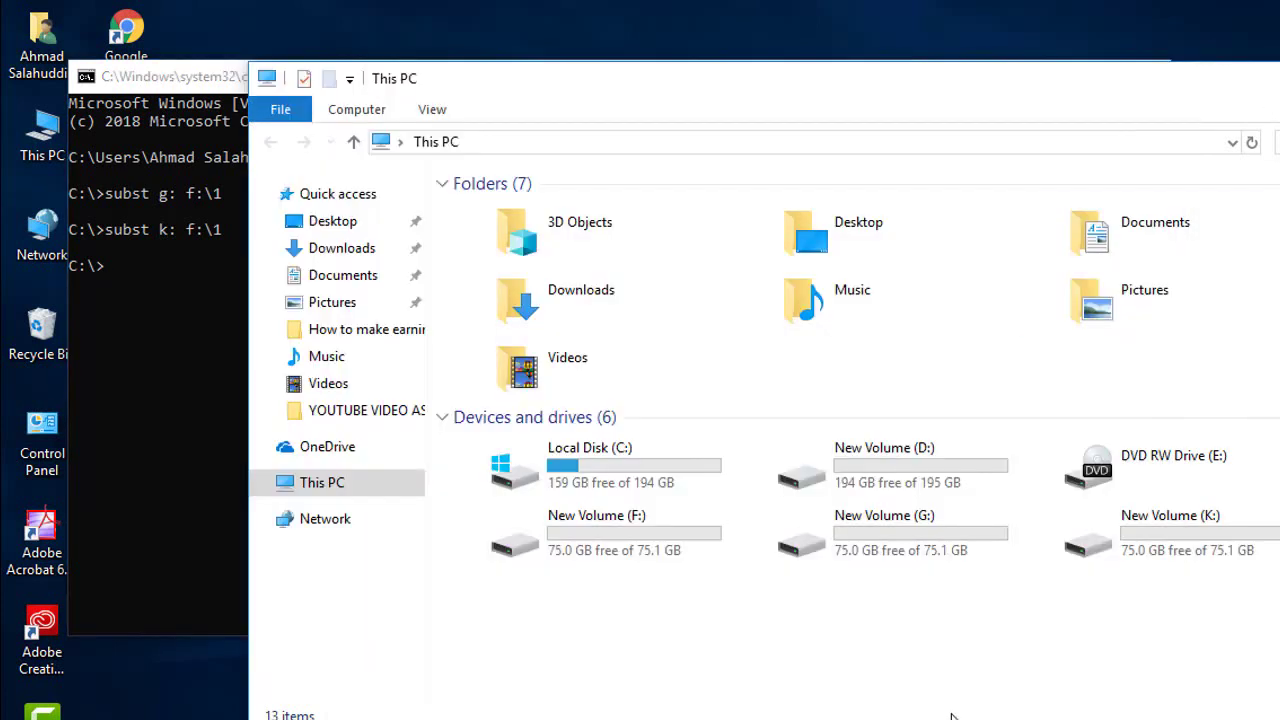
pyautogui.click(650, 546)
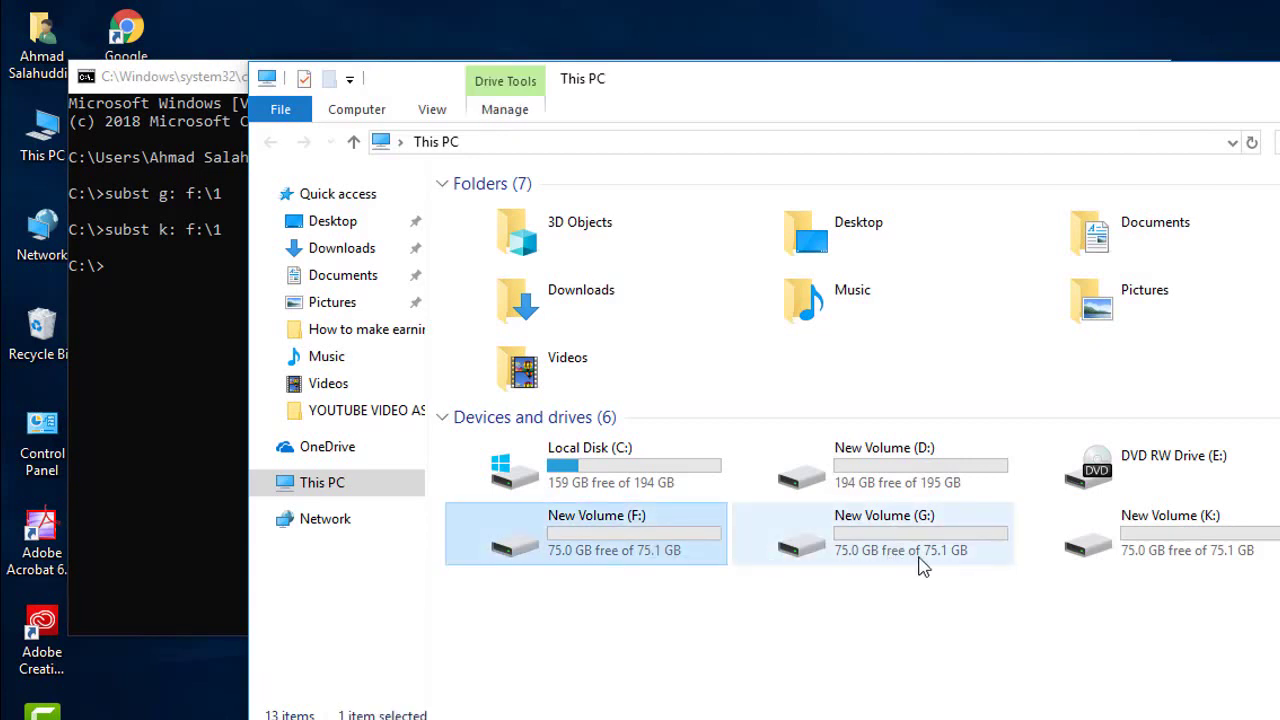
pyautogui.click(866, 552)
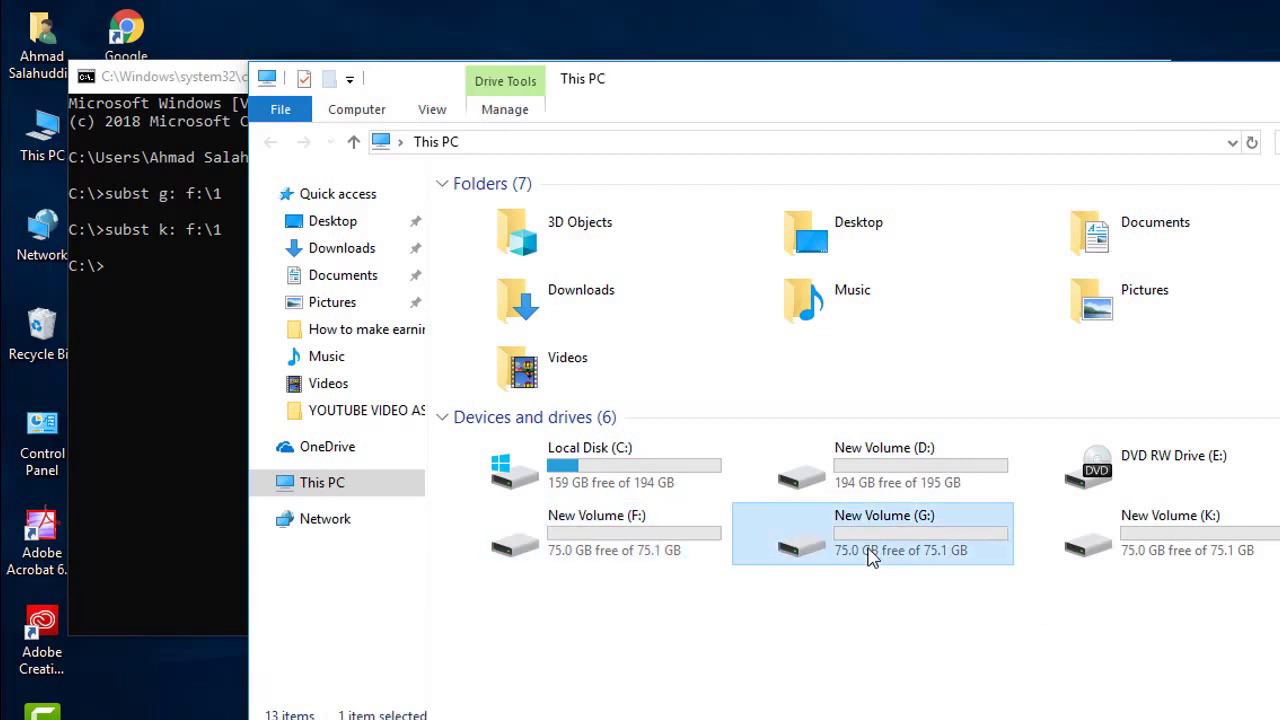
pyautogui.click(1130, 548)
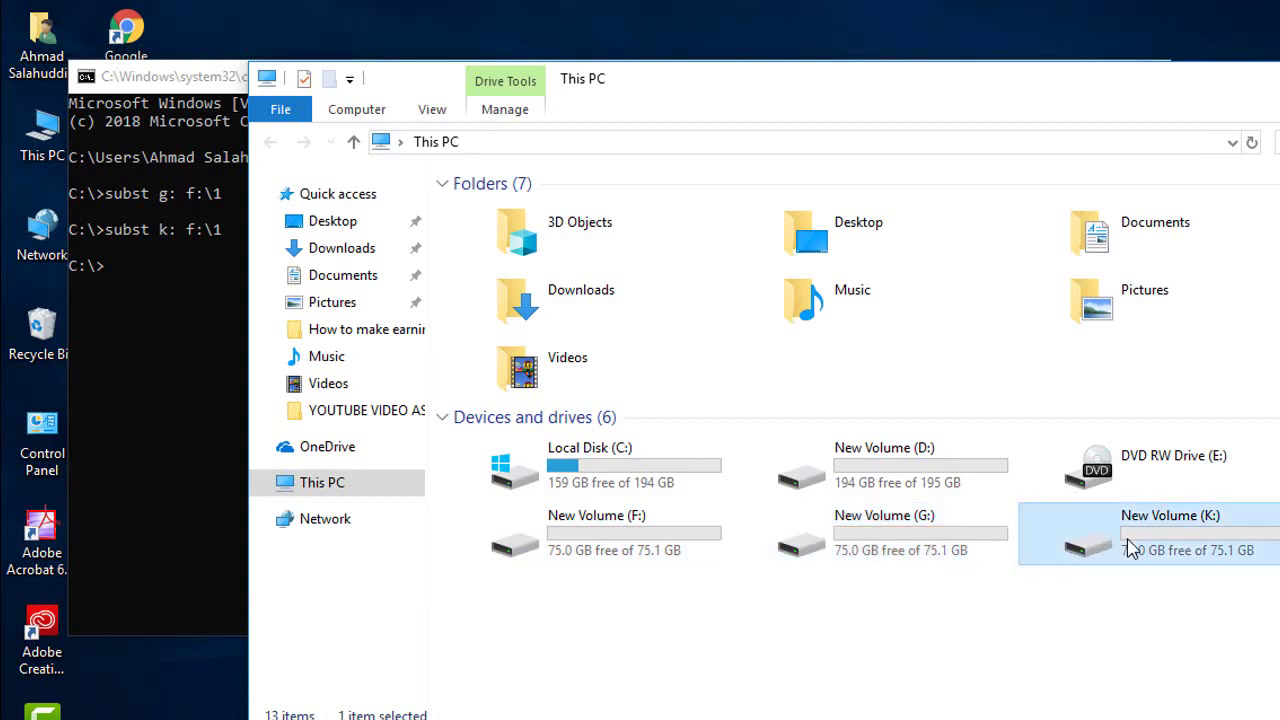
# Create a folder with the default name on the G: drive and return to This PC.
pyautogui.doubleClick(922, 548)
pyautogui.rightClick(626, 348)
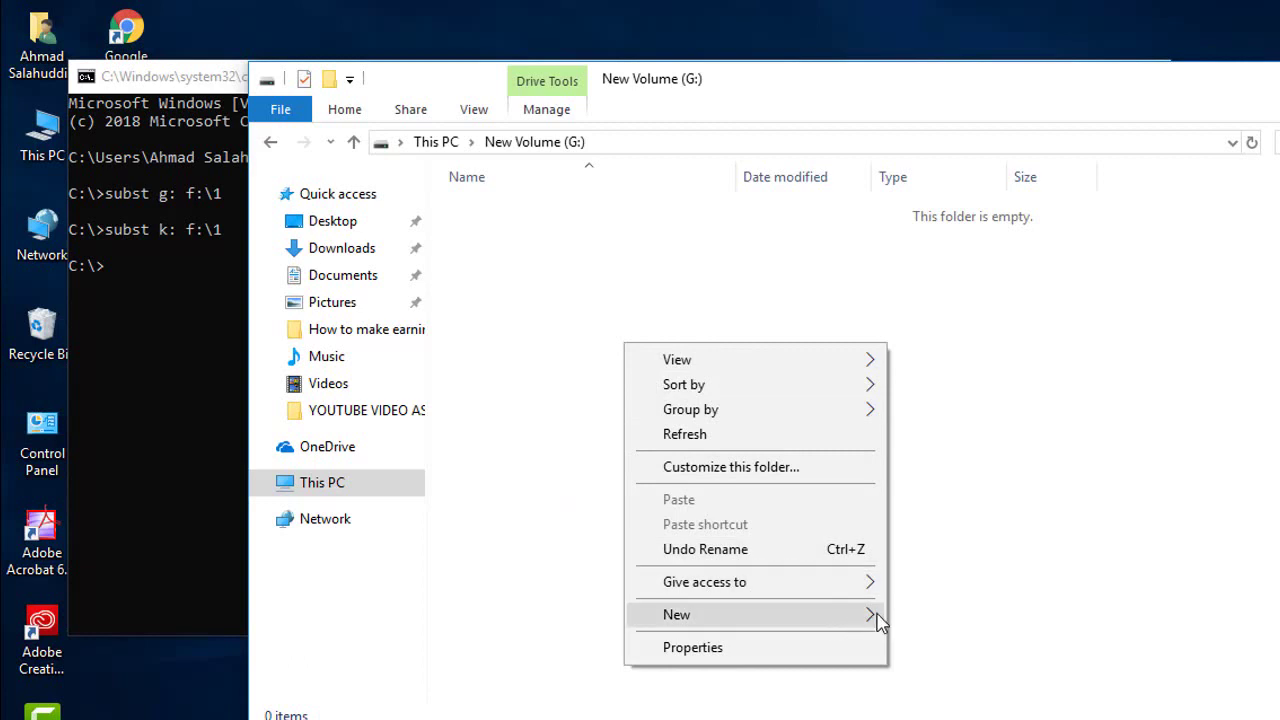
pyautogui.moveTo(874, 617)
pyautogui.click(994, 357)
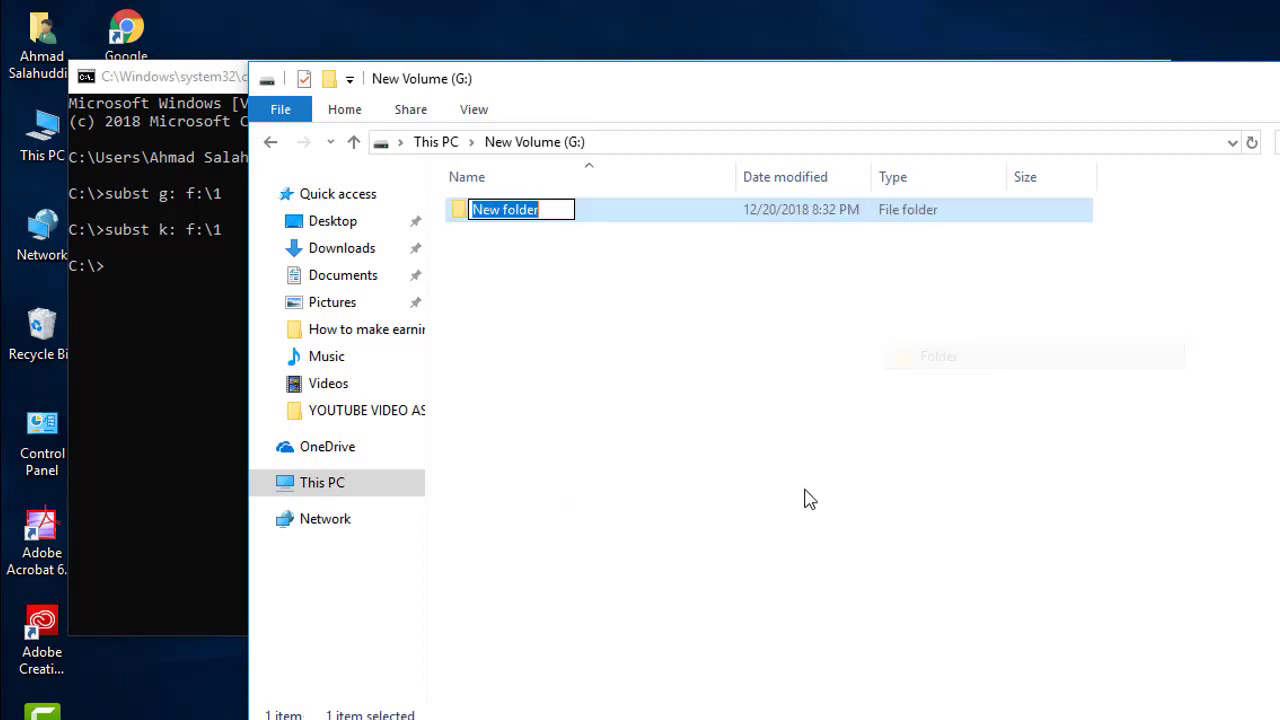
pyautogui.click(356, 142)
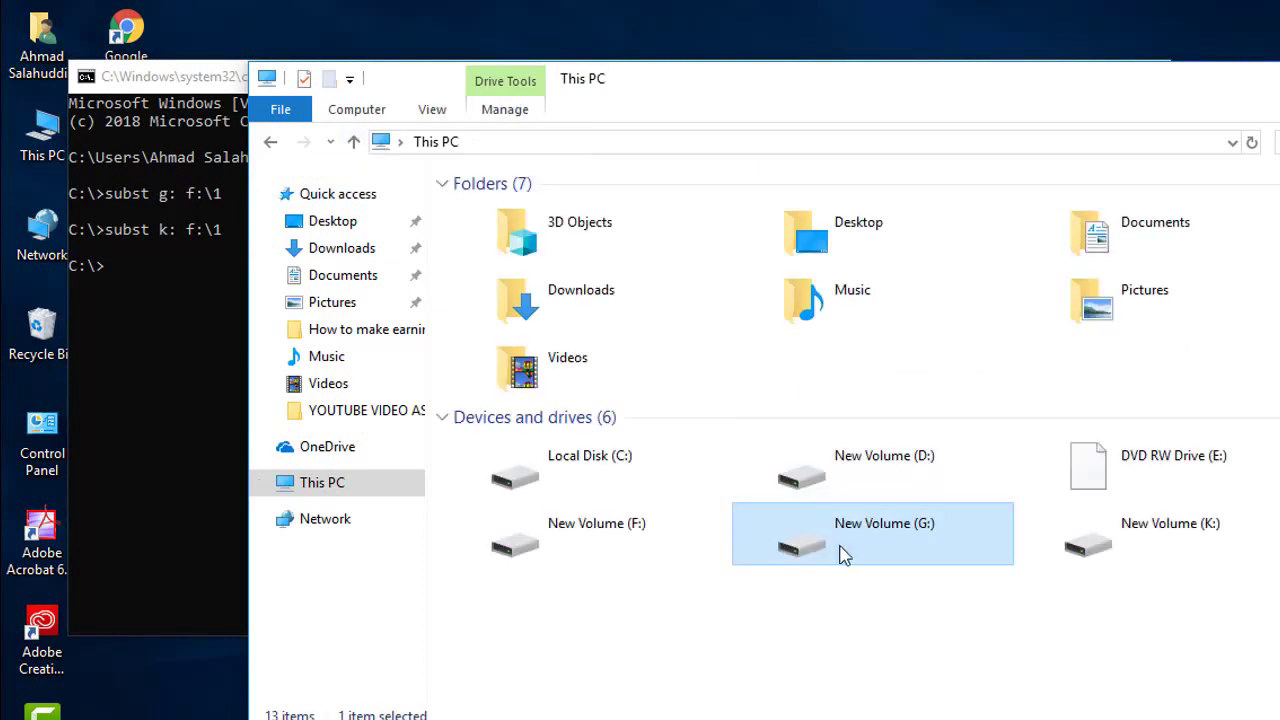
# Compare the C:, D:, G: and K: drives listed in This PC.
pyautogui.click(622, 472)
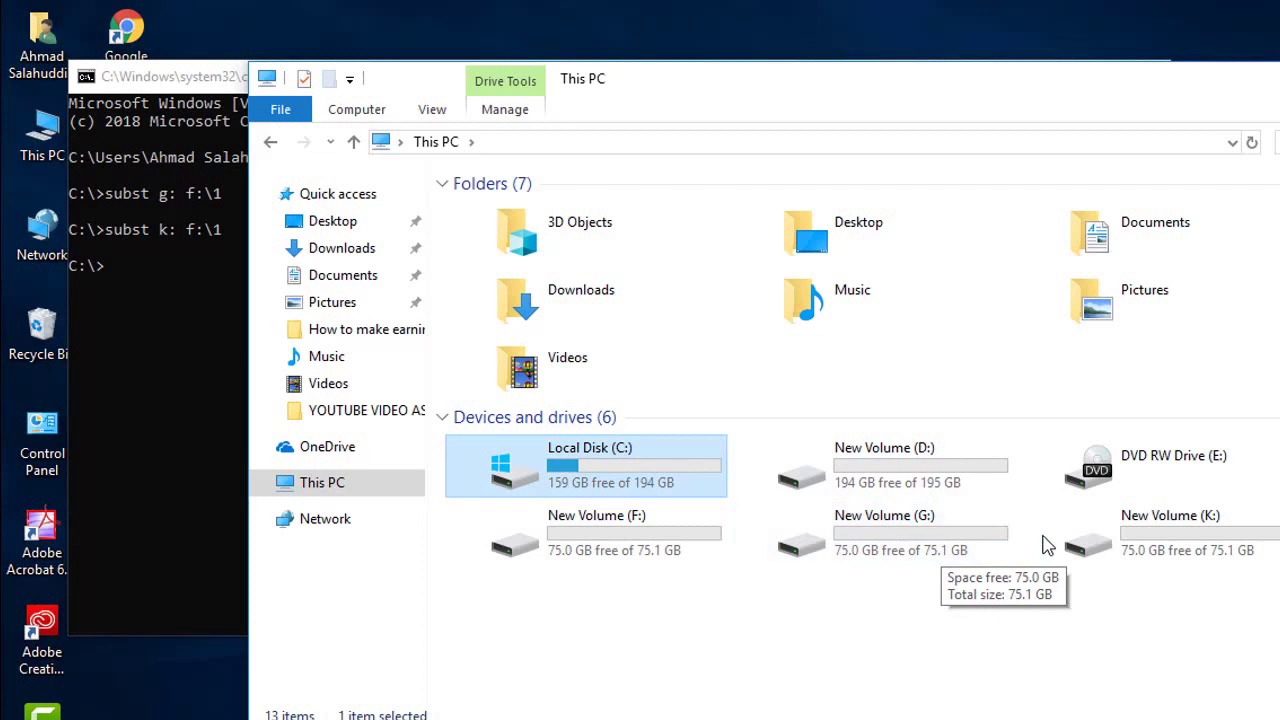
pyautogui.click(1098, 542)
pyautogui.click(868, 488)
pyautogui.click(858, 562)
pyautogui.click(1117, 564)
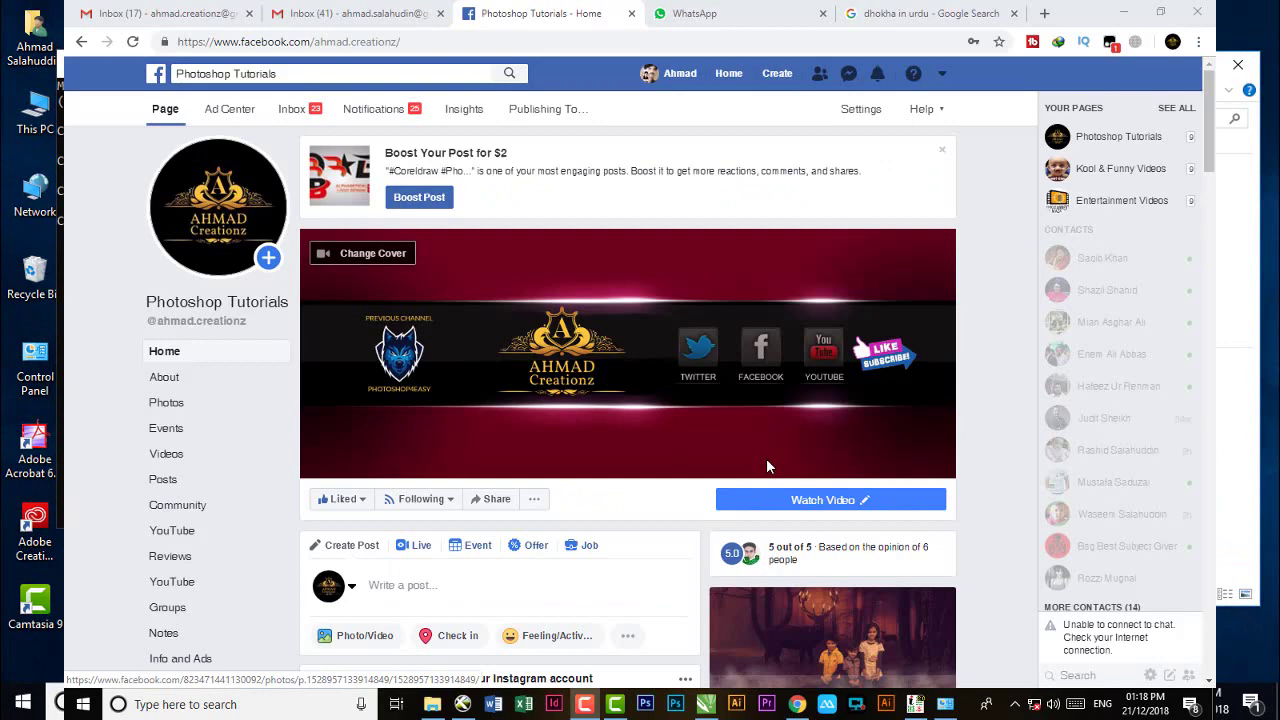
# Browse the Photoshop Tutorials Facebook page in the browser, looking through its posts, reviews and page information.
pyautogui.scroll(-2, 767, 460)
pyautogui.scroll(-10, 767, 460)
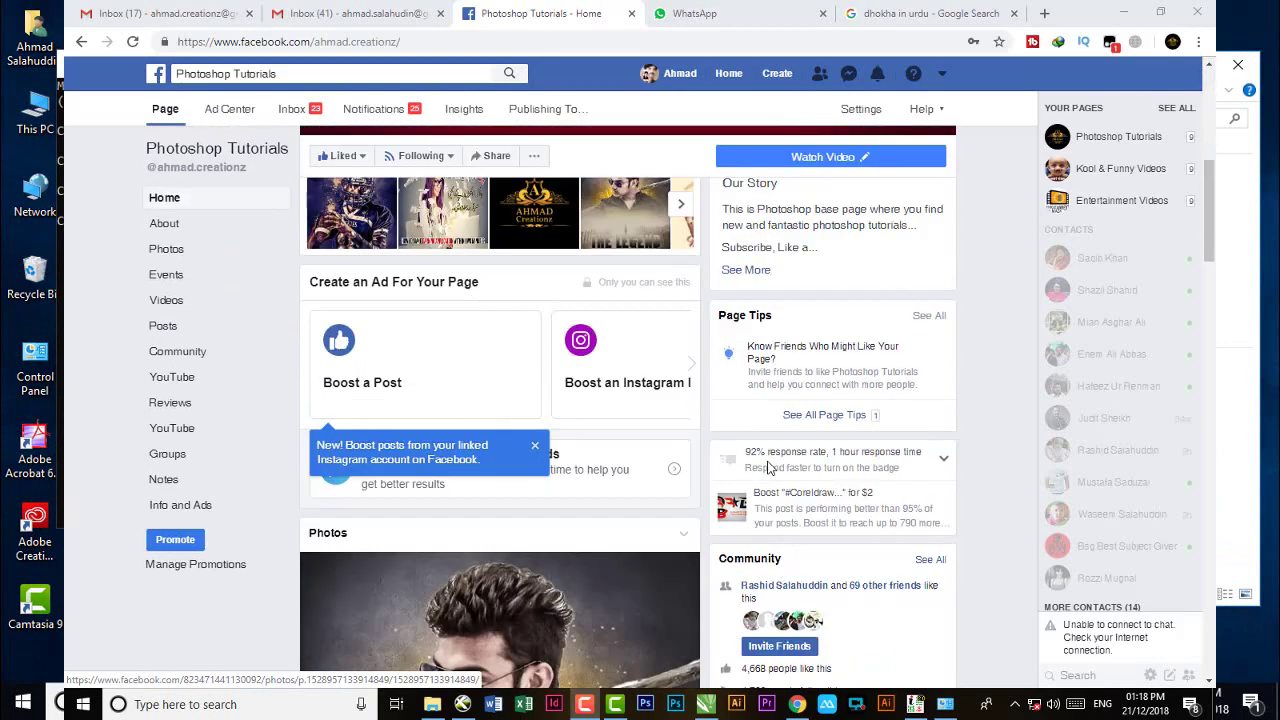
pyautogui.scroll(-10, 767, 465)
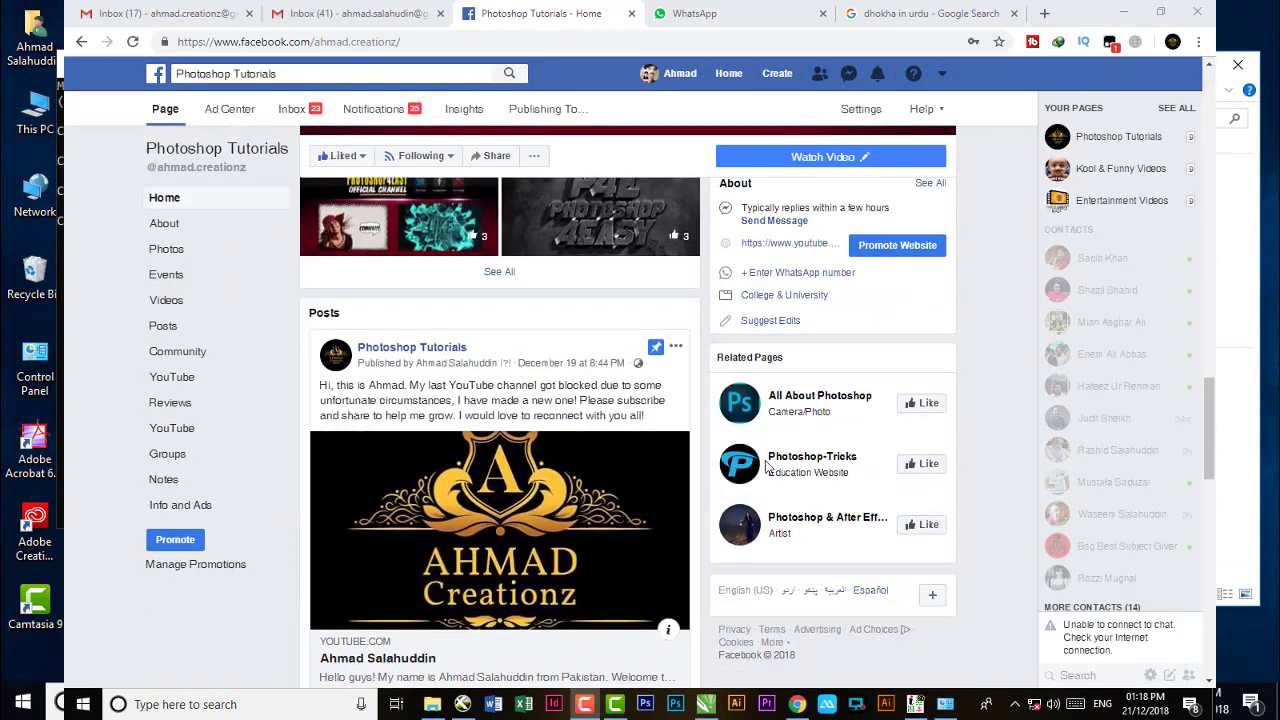
pyautogui.scroll(-10, 767, 465)
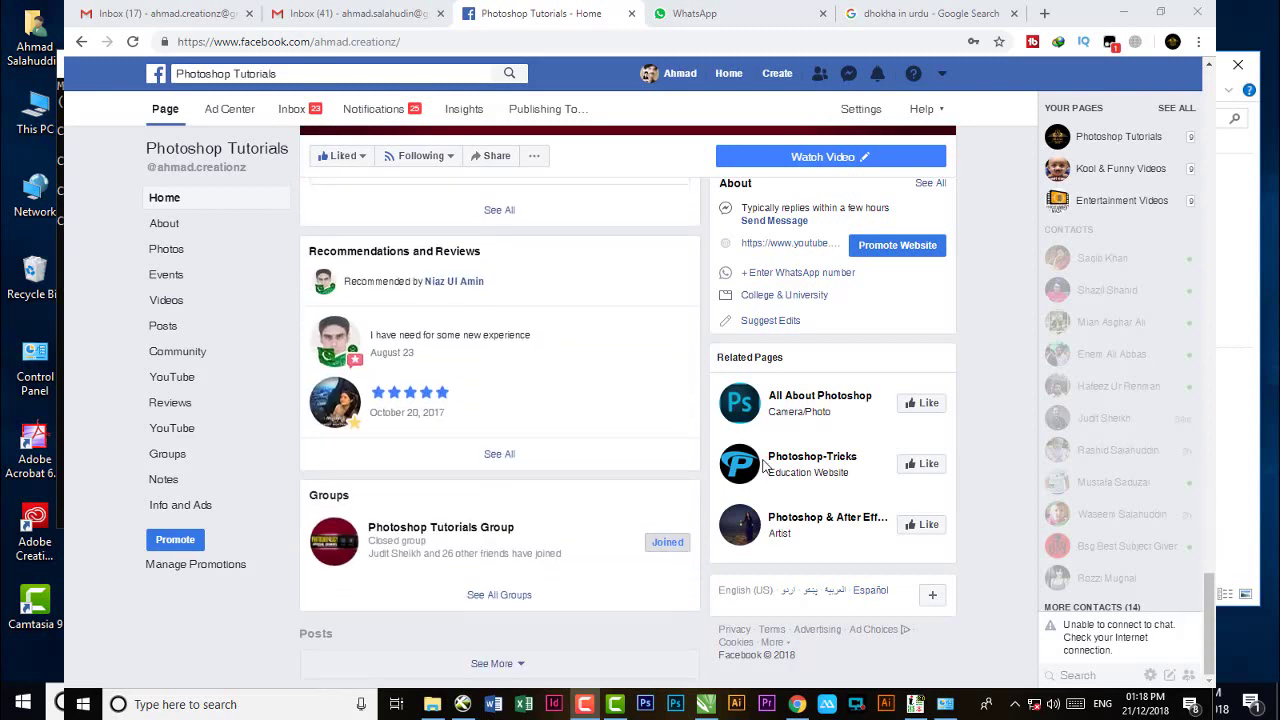
pyautogui.scroll(10, 763, 465)
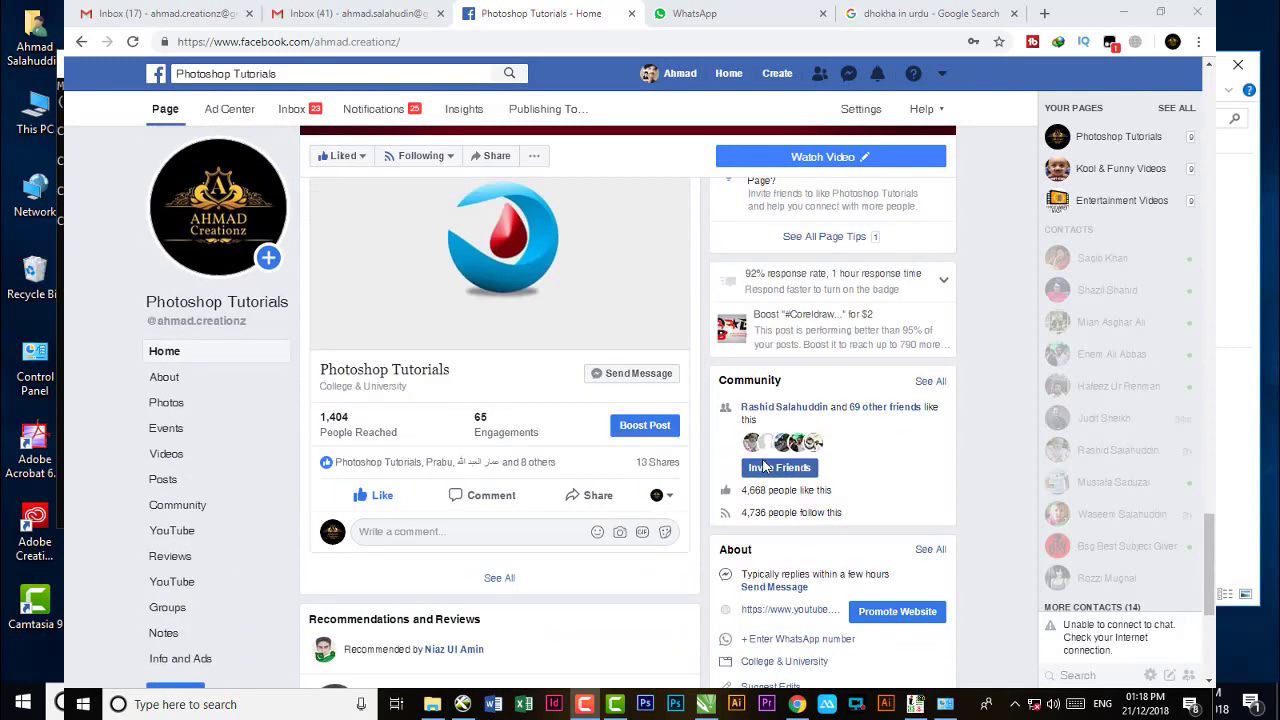
pyautogui.scroll(5, 763, 467)
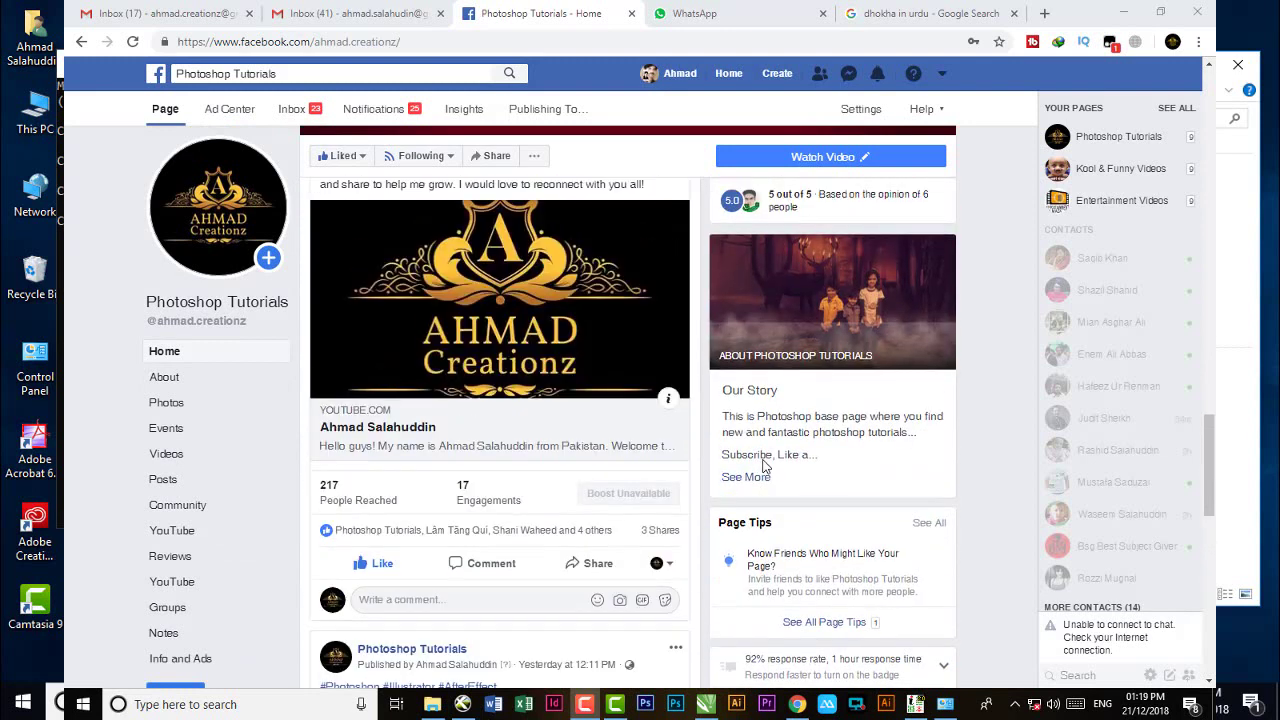